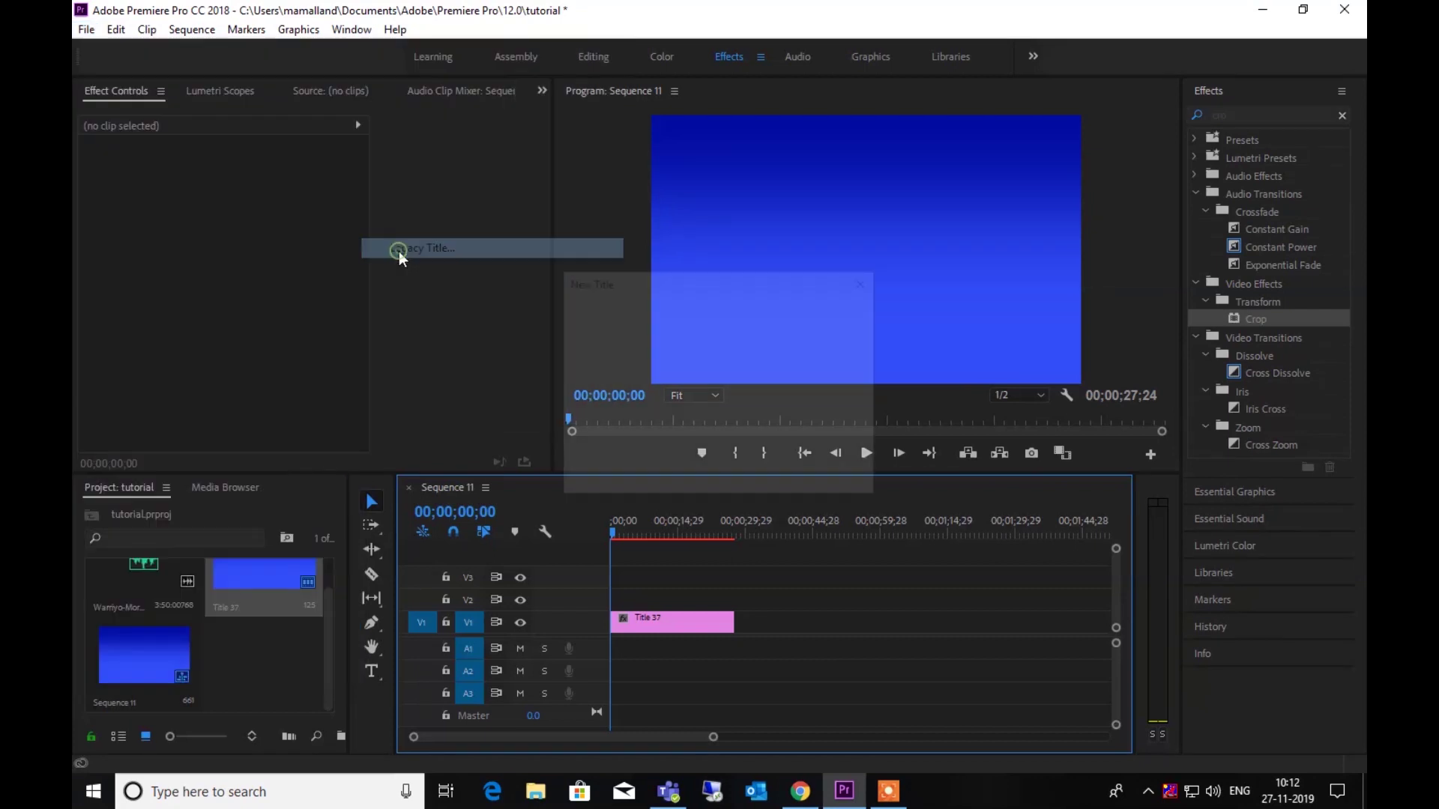
Create a legacy title and draw a full-height white vertical line left of the frame's centre with a line width of 15.
left_click(749, 475)
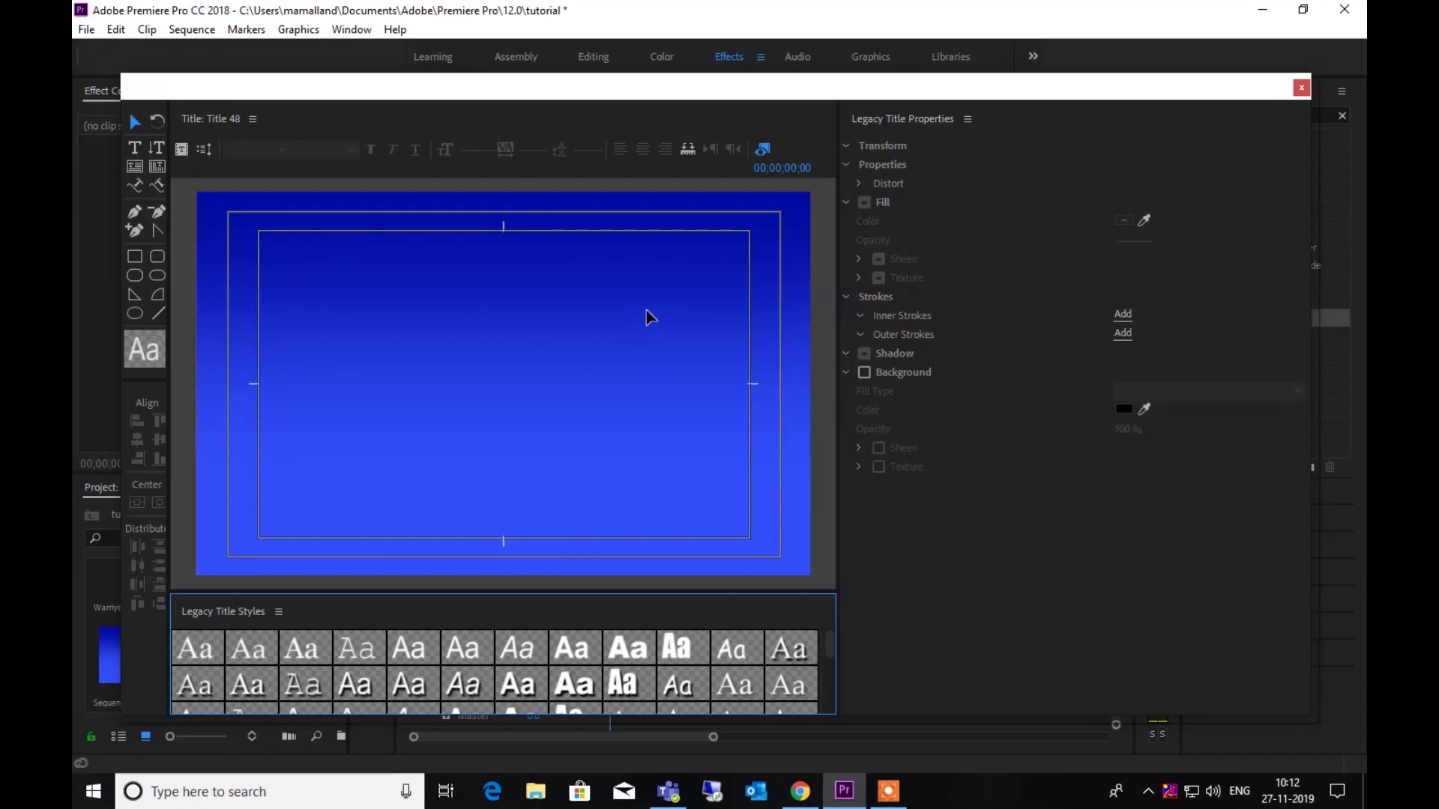
left_click(162, 314)
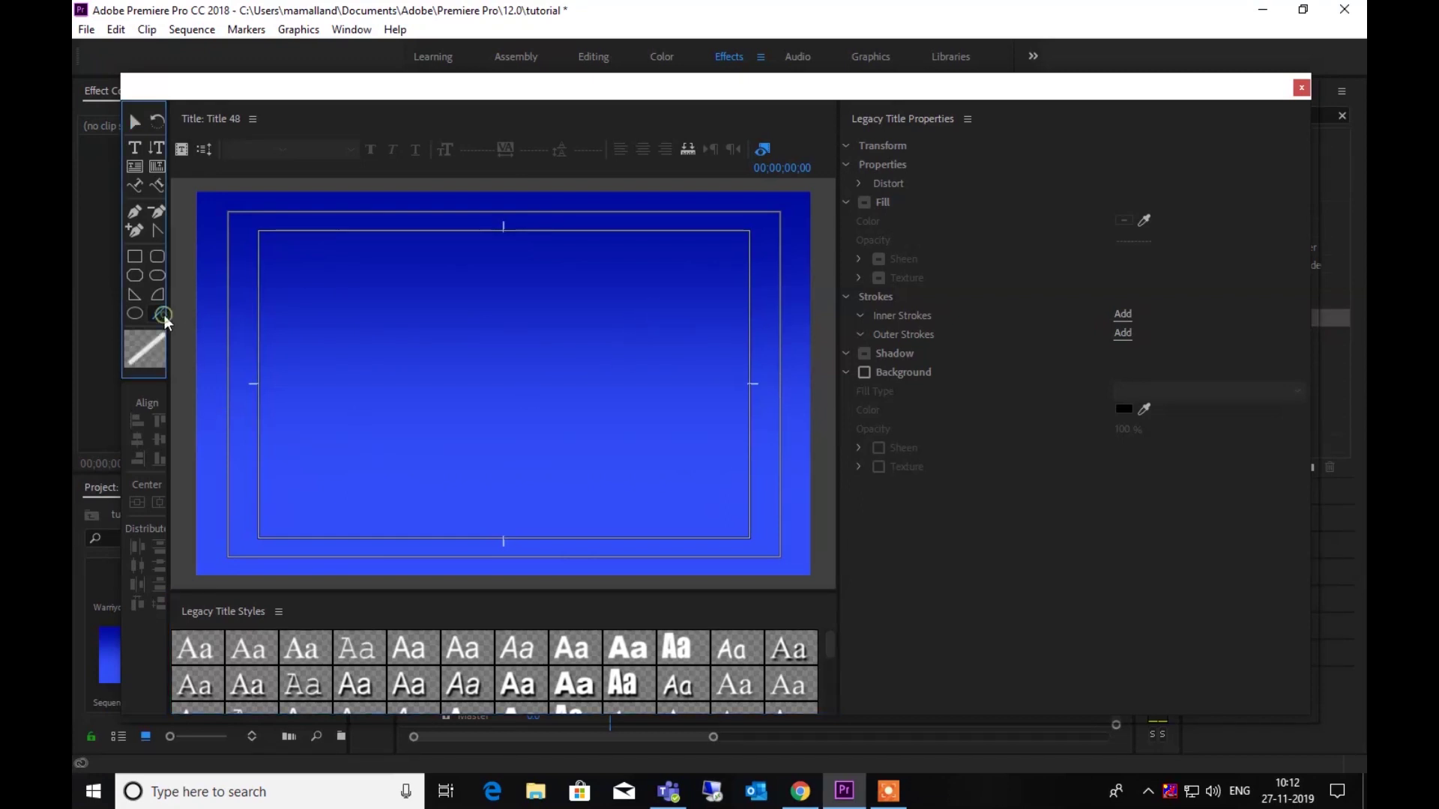
mouse_move(407, 192)
left_mouse_down()
mouse_move(420, 427)
mouse_move(405, 577)
left_mouse_up()
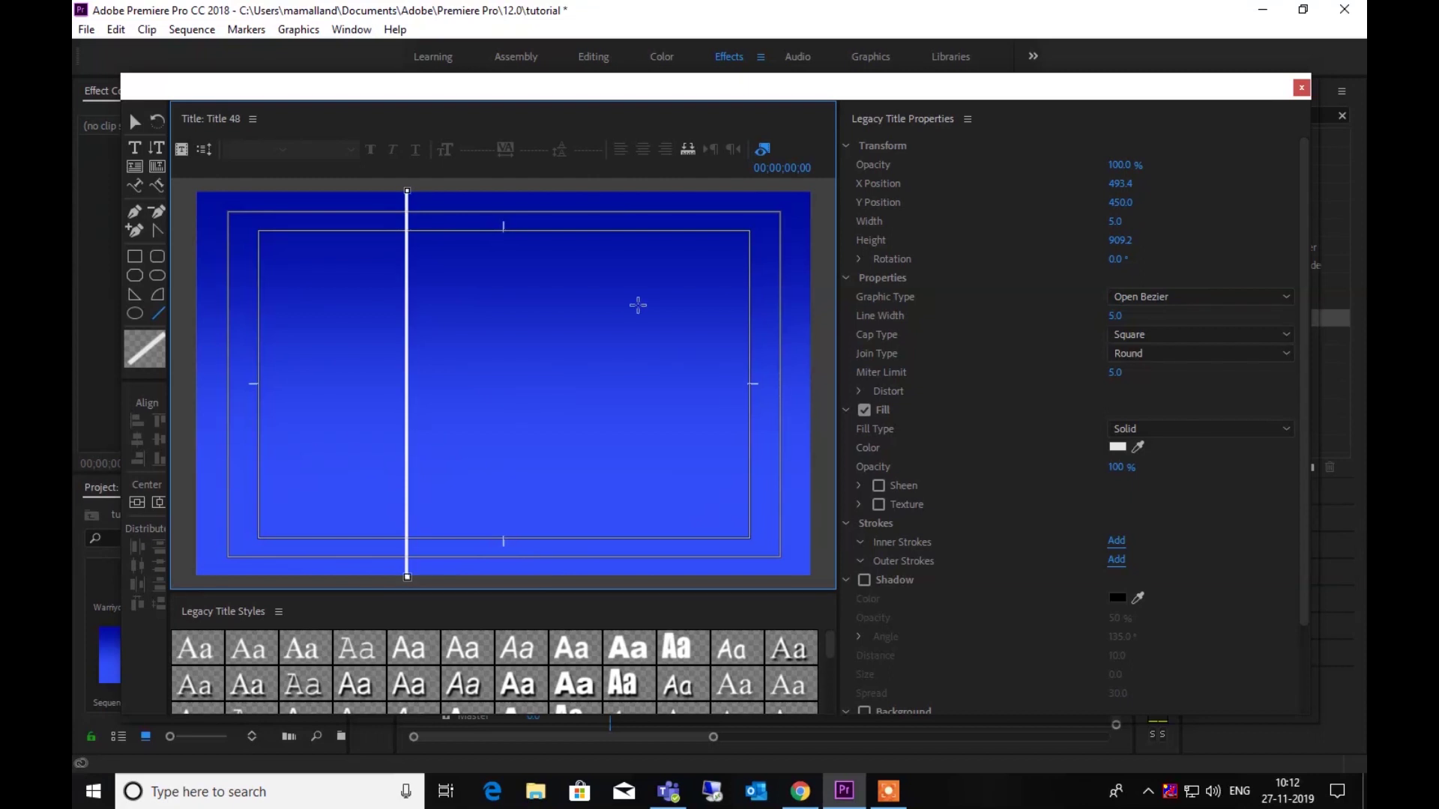
left_click_drag(1110, 322, 1104, 282)
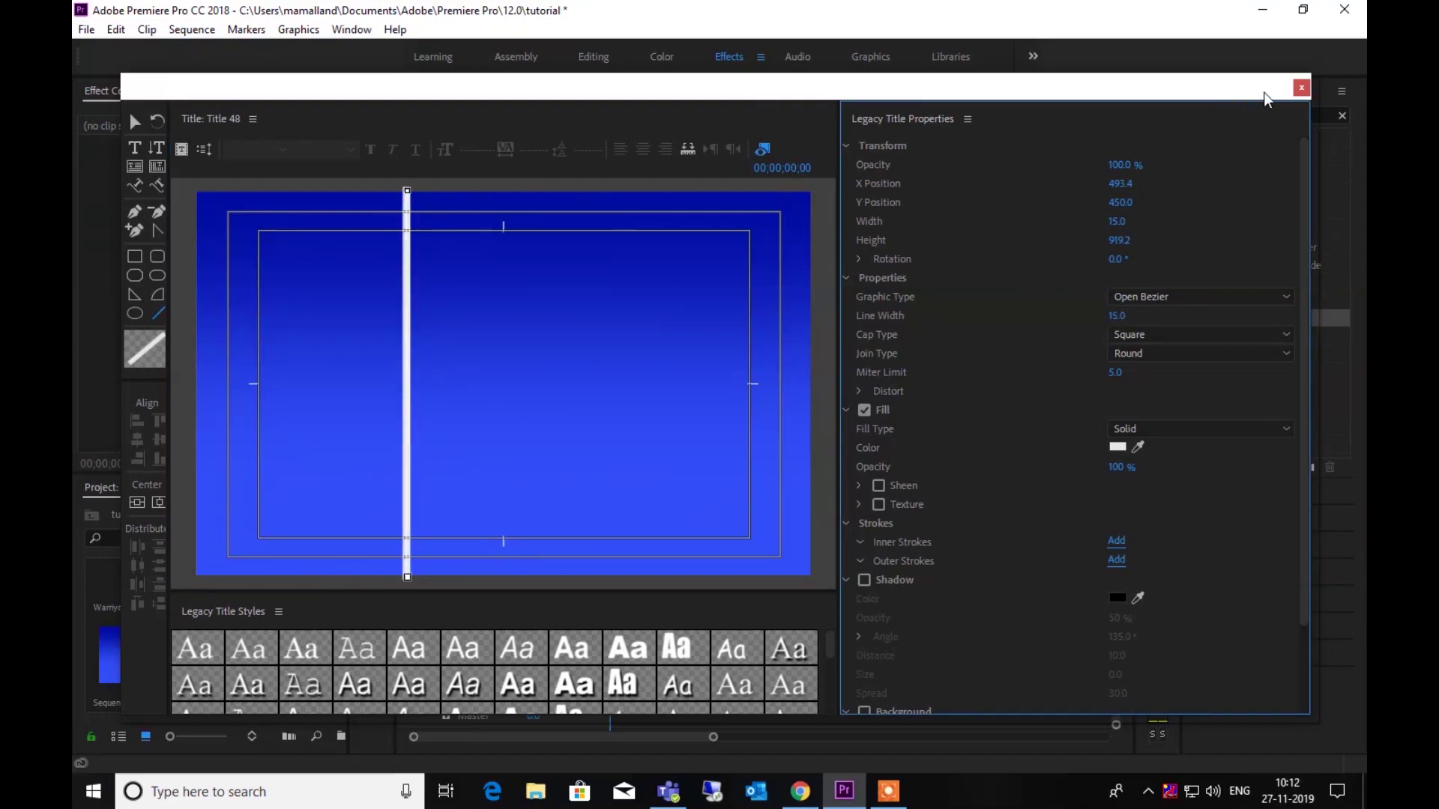
Place the line title on track V2 at the sequence start and extend it to the end of the background clip.
left_click(1302, 87)
left_click_drag(286, 663, 606, 594)
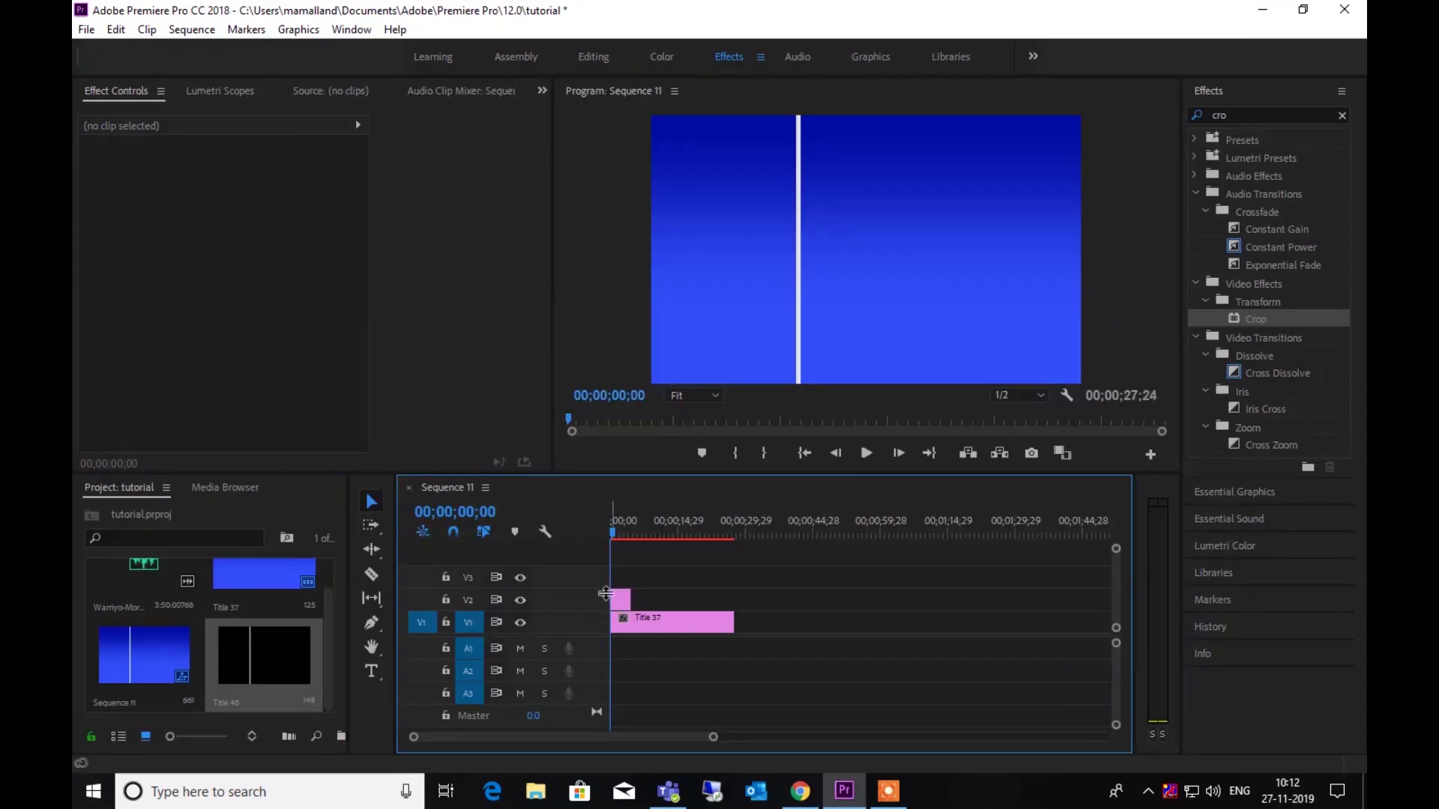
left_click_drag(625, 596, 734, 595)
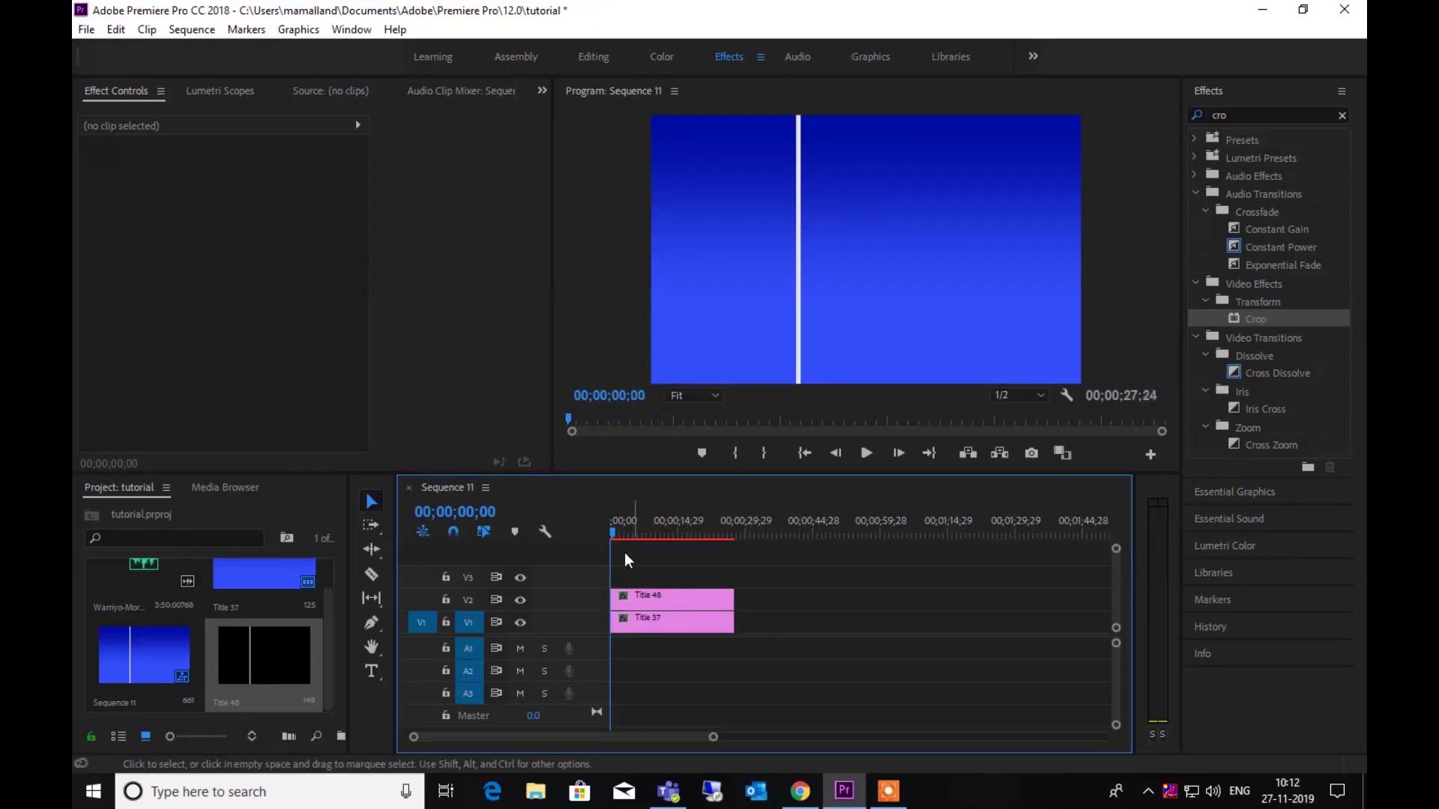
Create a second legacy title with the 1440 × 900, 29.97 fps Drop-Frame settings.
left_click(86, 29)
mouse_move(112, 50)
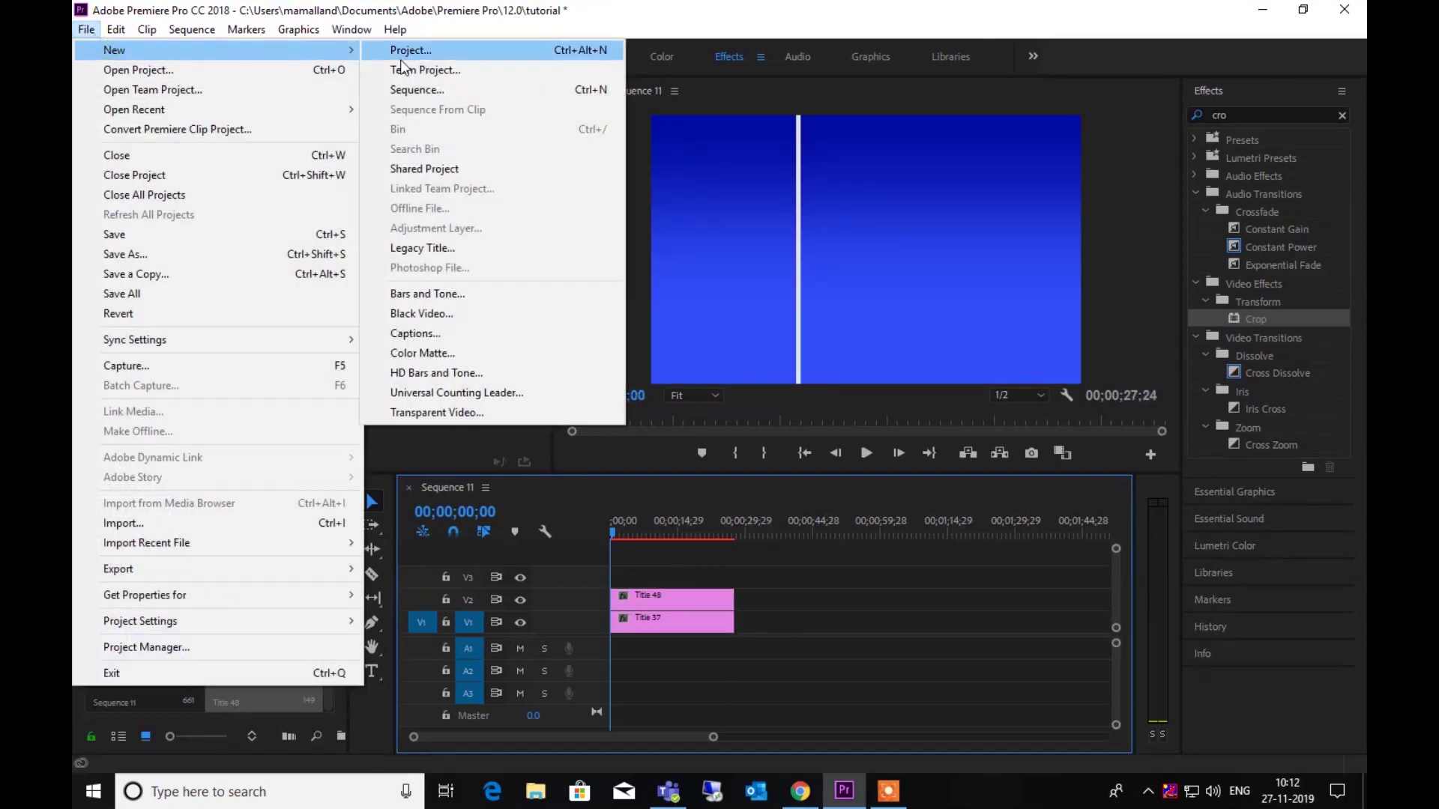
left_click(416, 249)
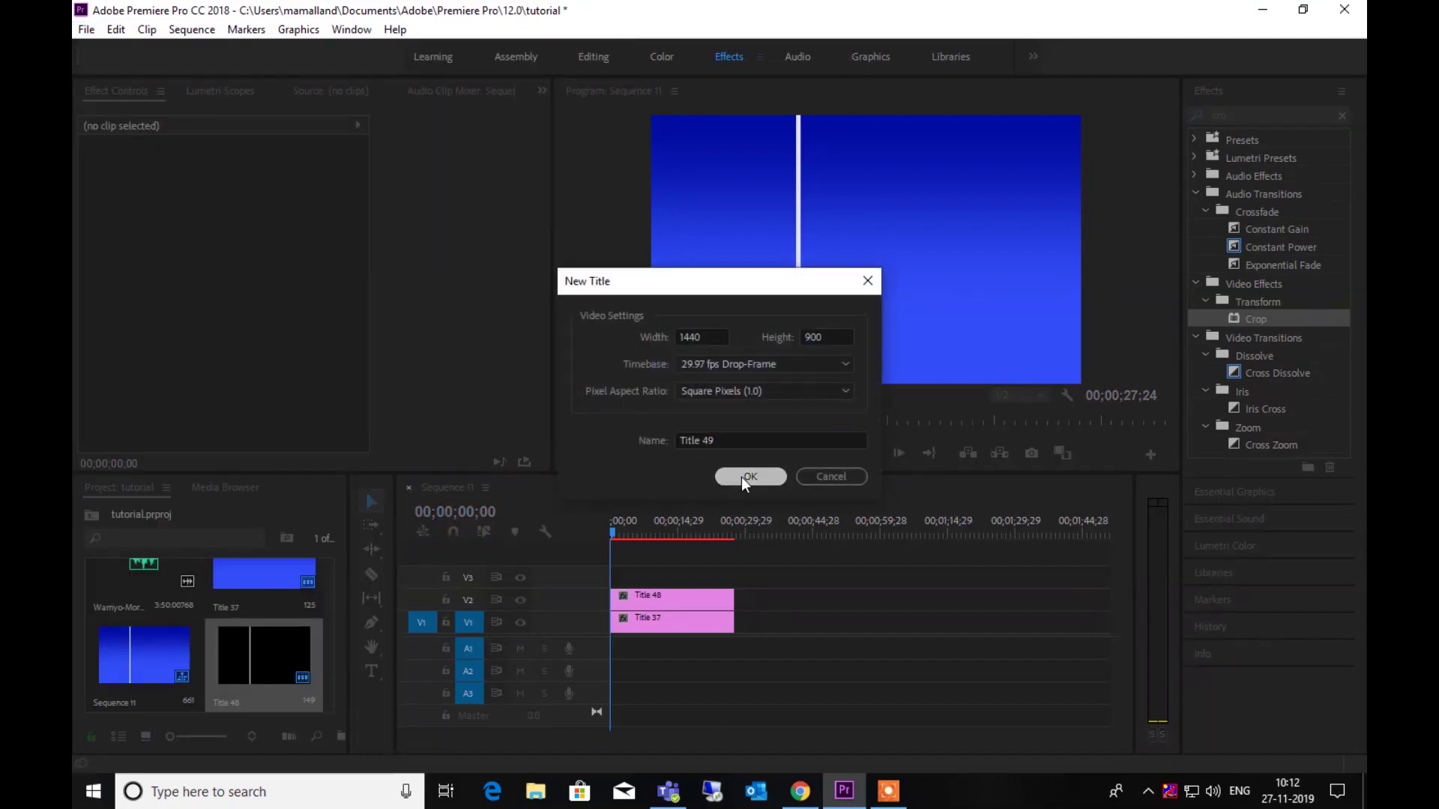
left_click(741, 477)
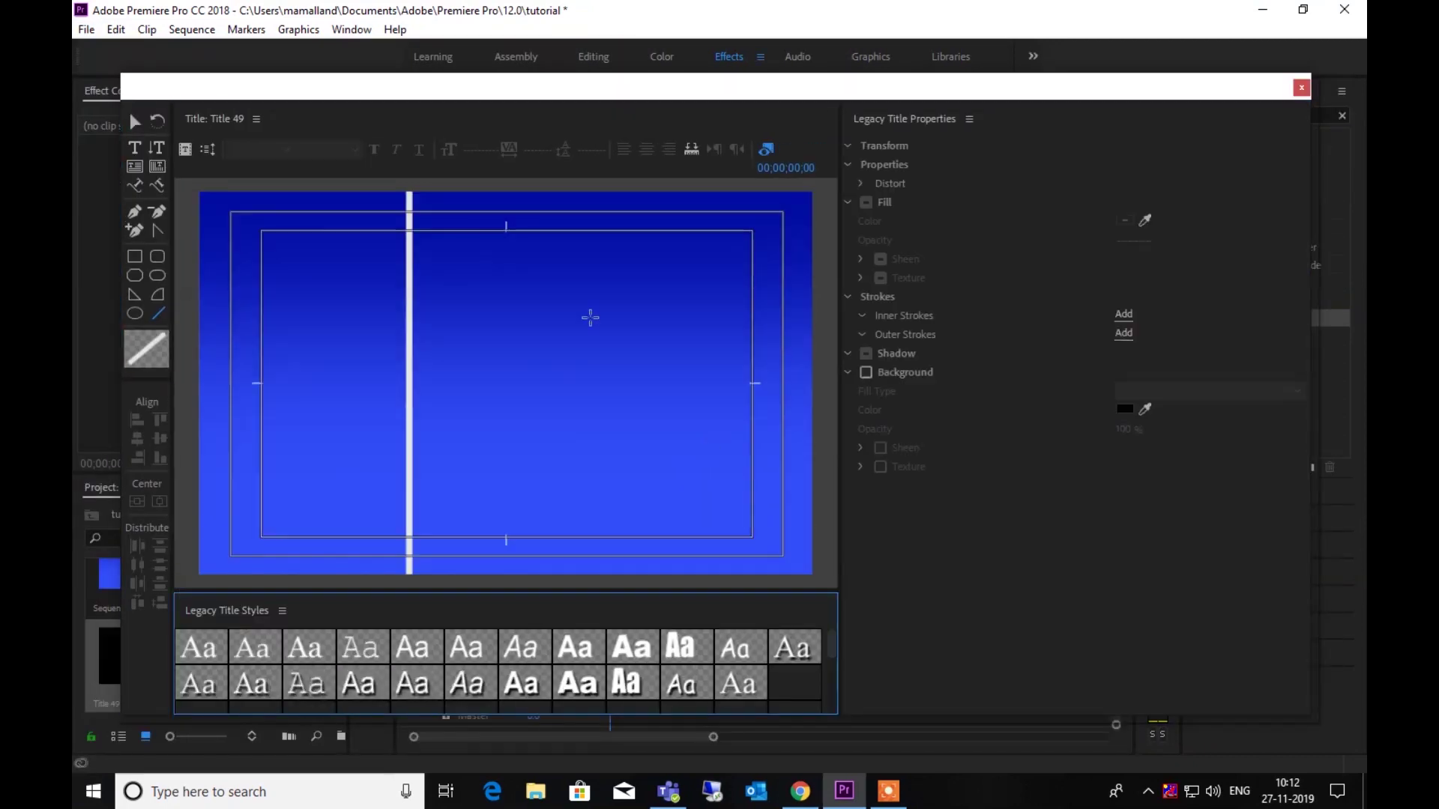
Add the text "Your", "Text", "Animated" on three lines just beside the right side of the vertical line.
left_click(135, 146)
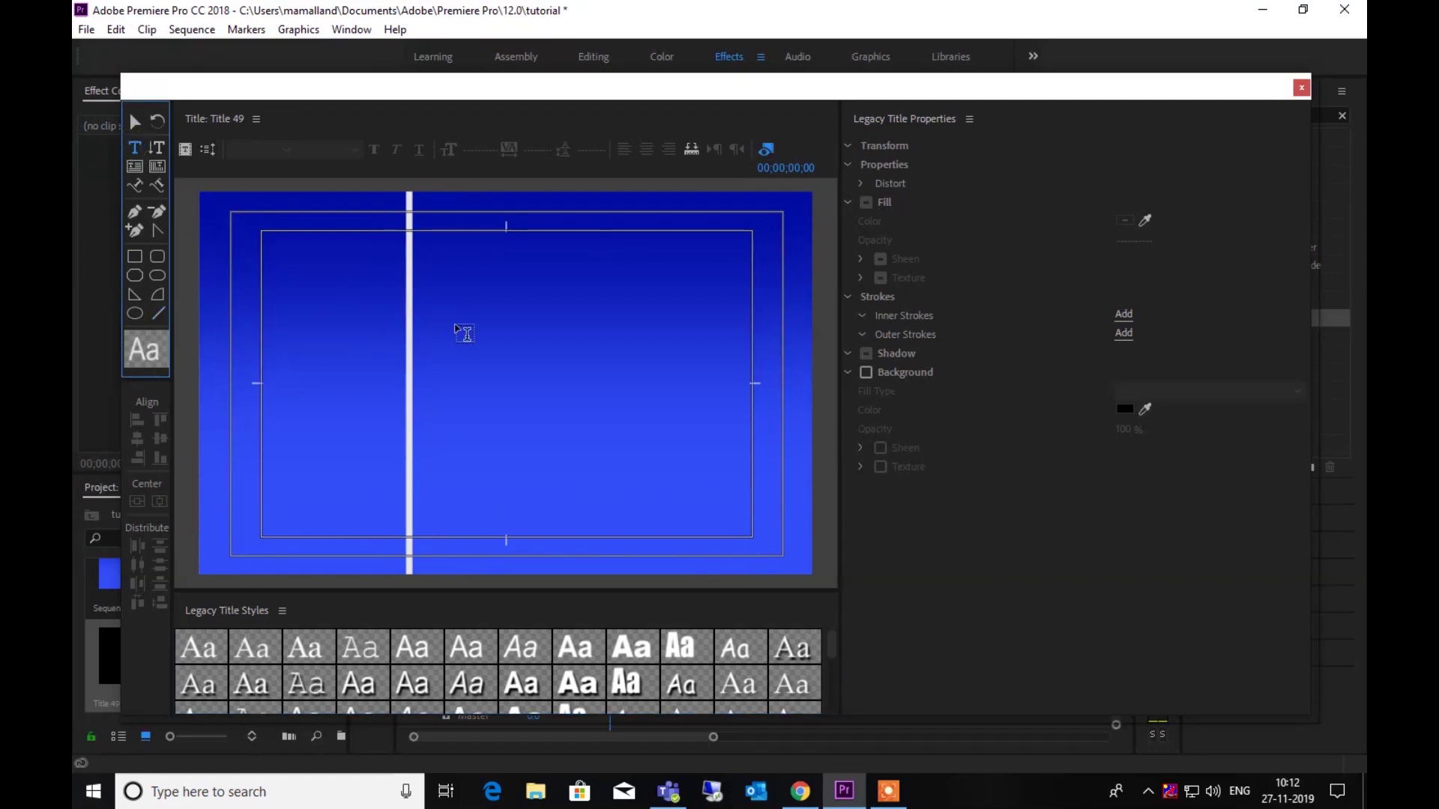
left_click(431, 303)
type("you")
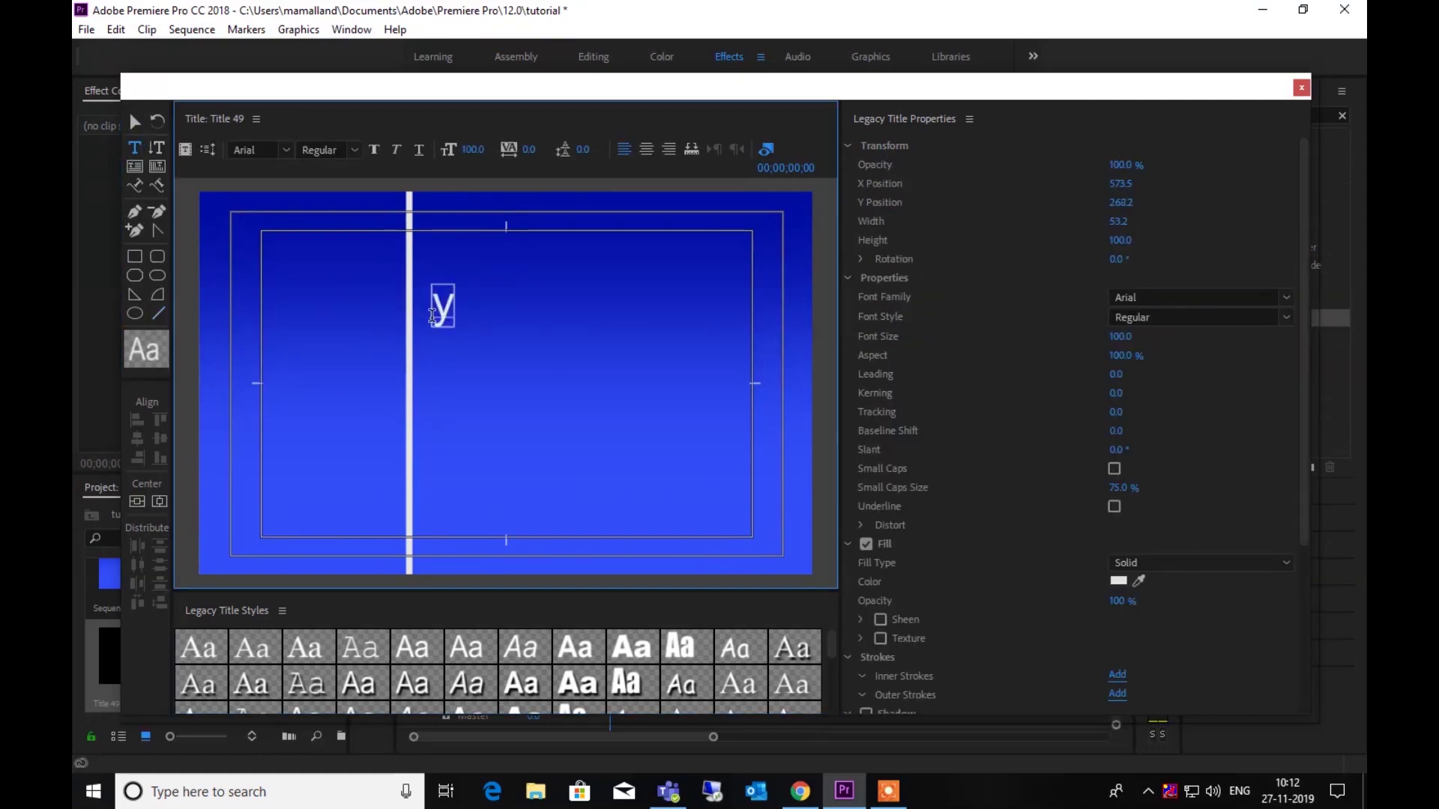
key("BackSpace")
key("BackSpace")
key("BackSpace")
type("Yout")
key("BackSpace")
type("r")
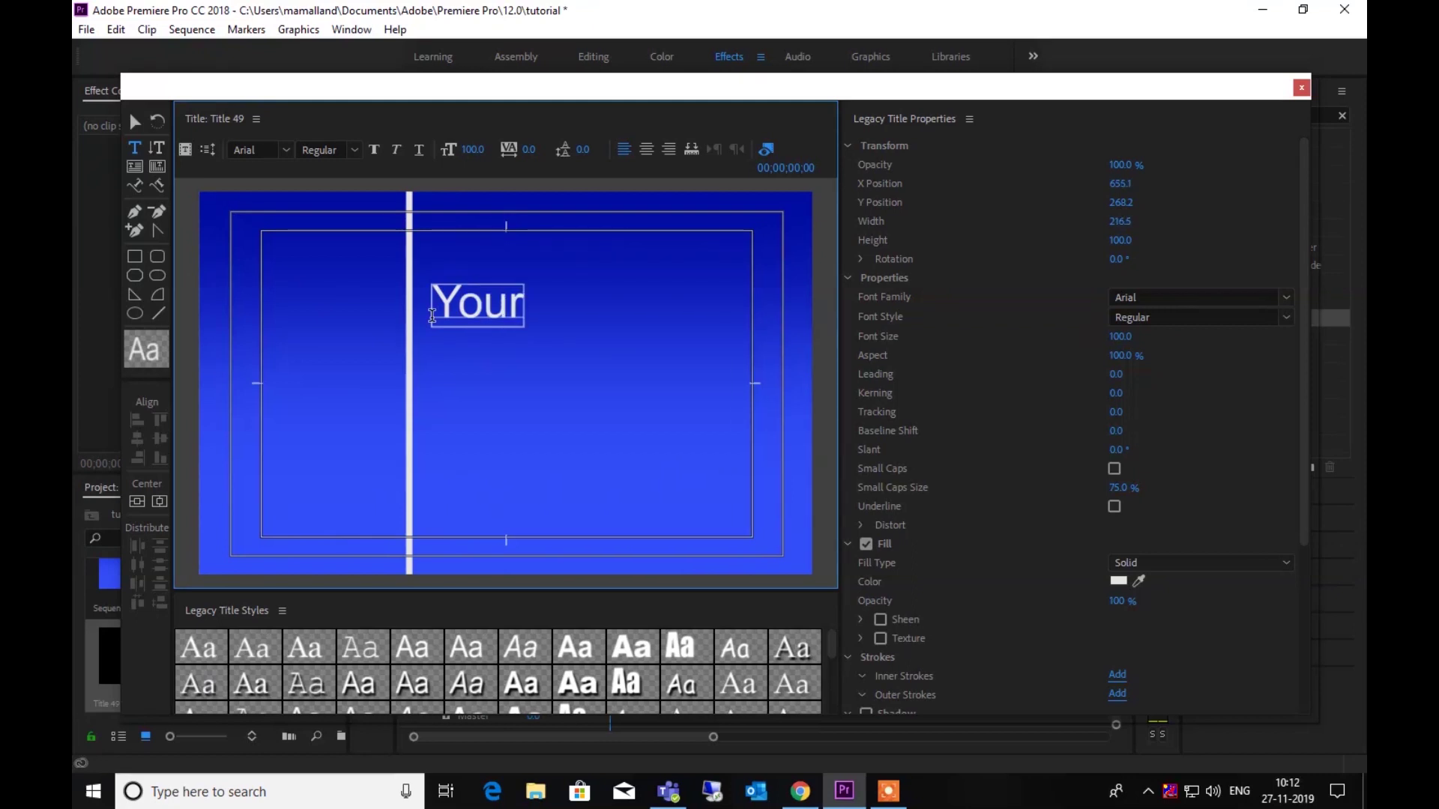
key("Return")
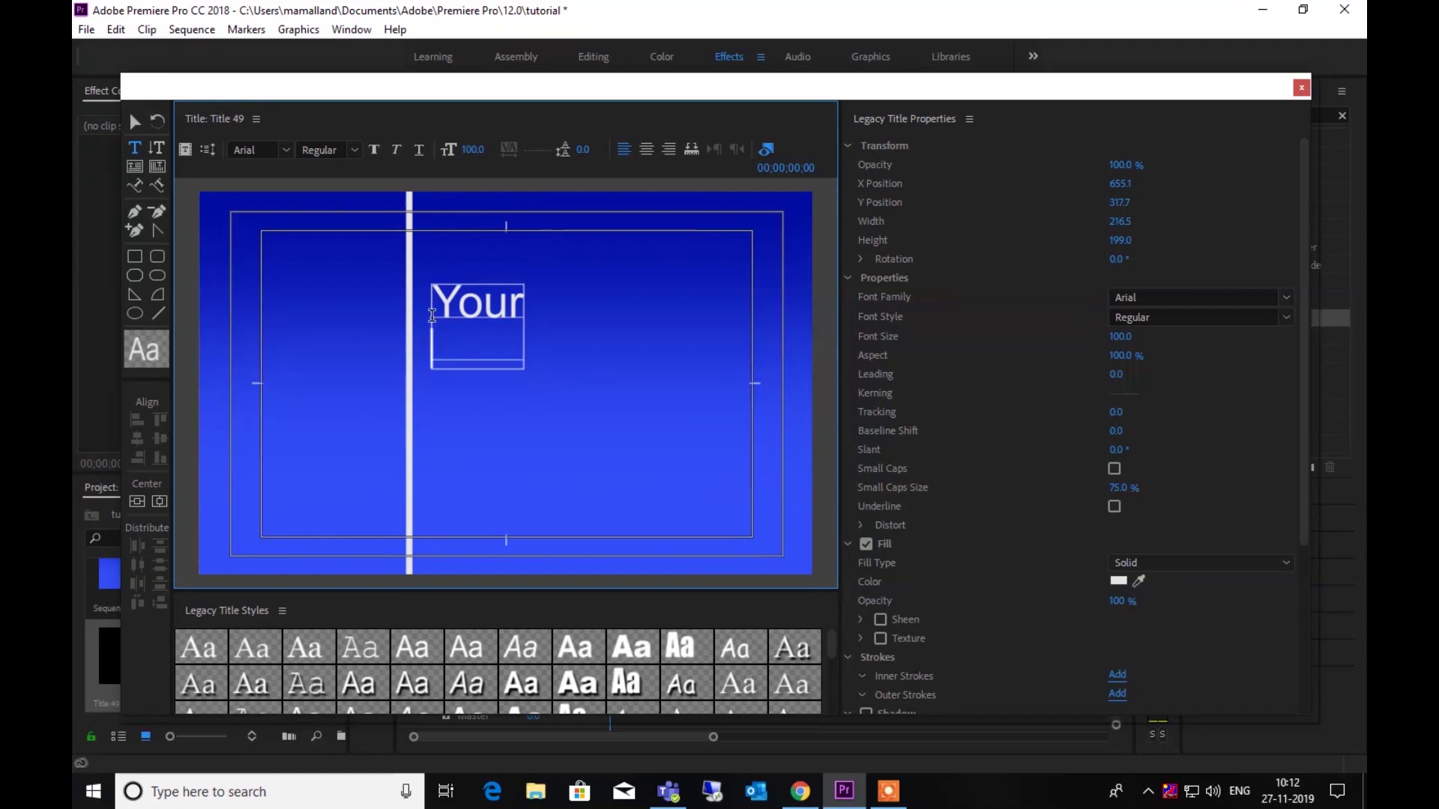
type("T")
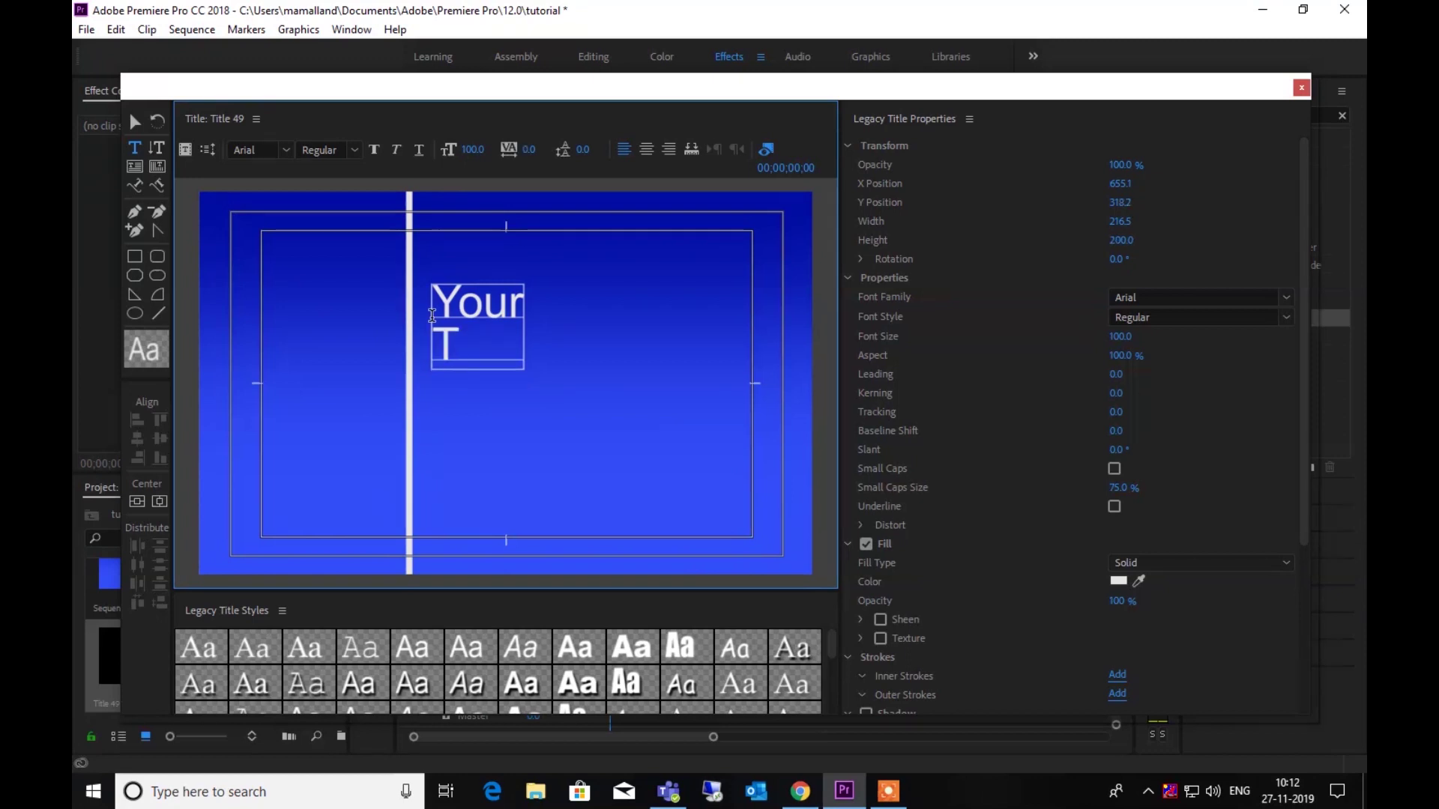
type("ext")
key("Return")
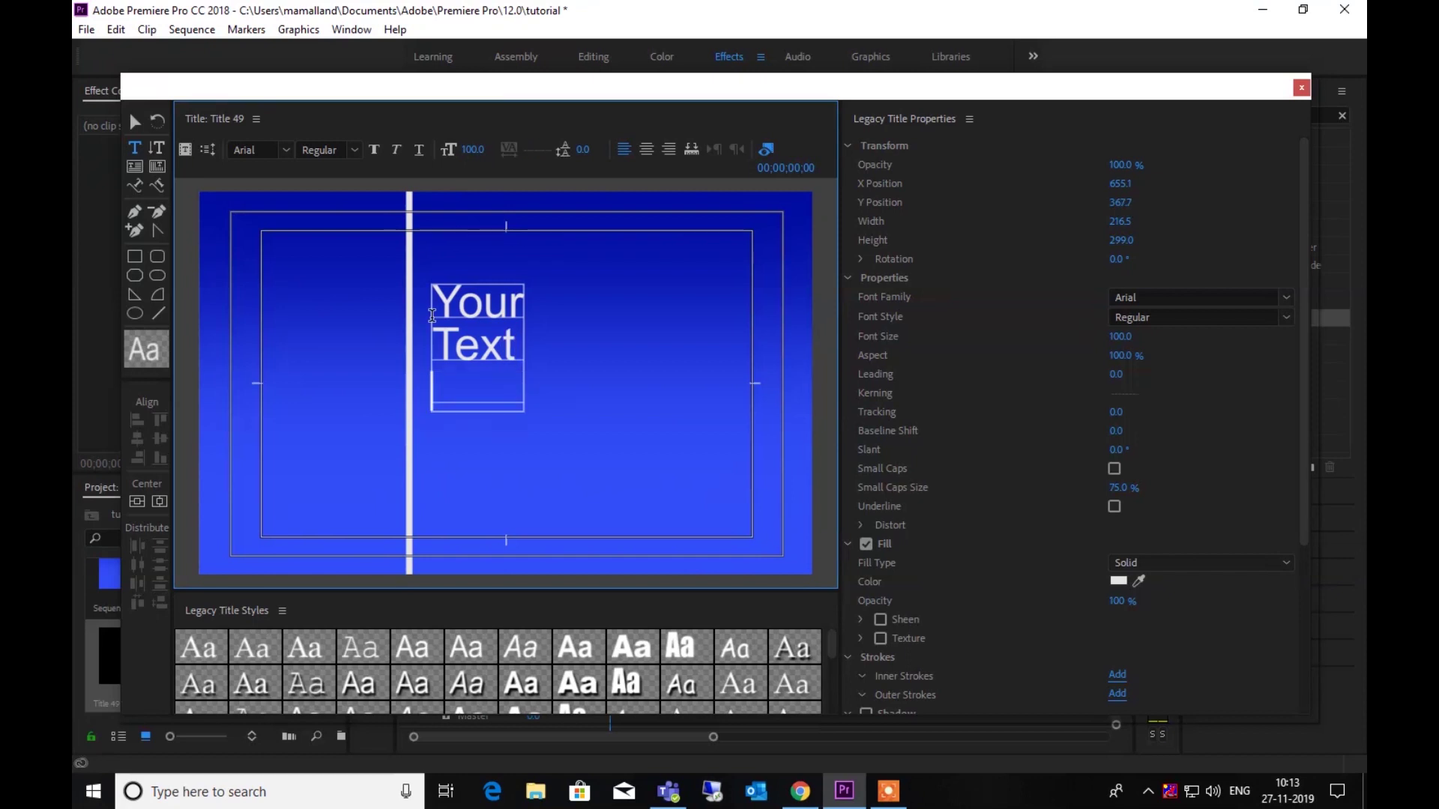
type("Anima")
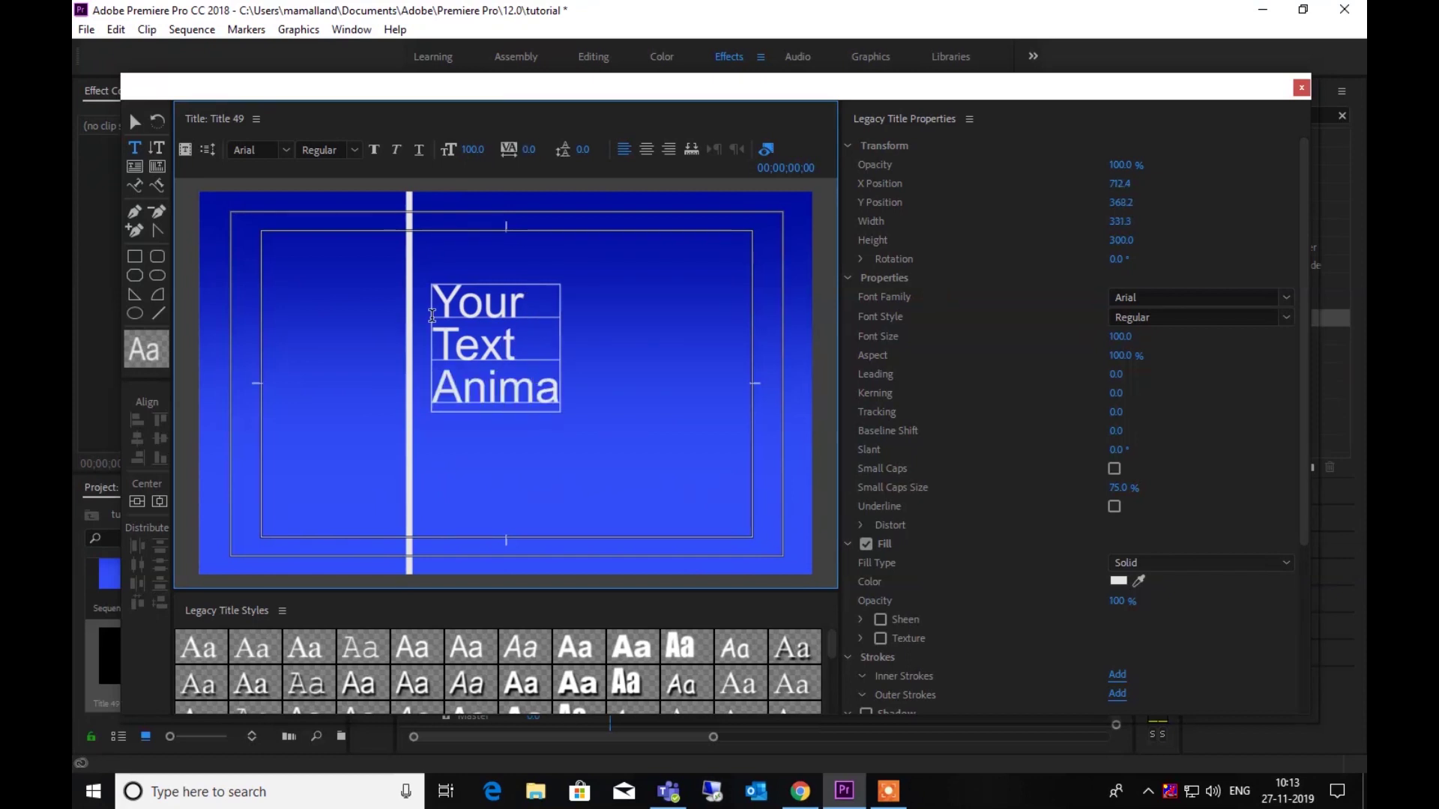
type("ted")
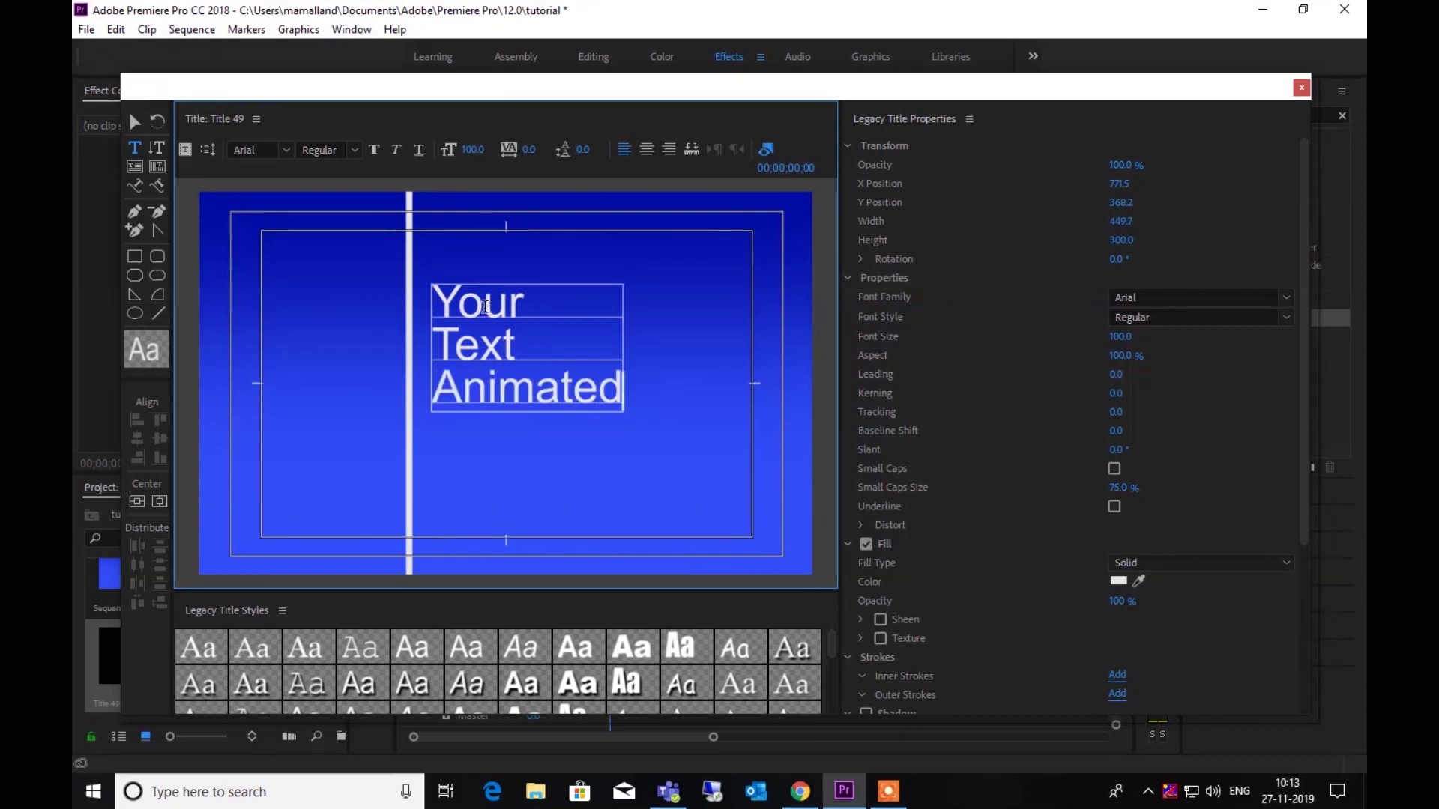
Set the text's font style to Bold and move the text block up and close to the vertical line.
left_click(1286, 317)
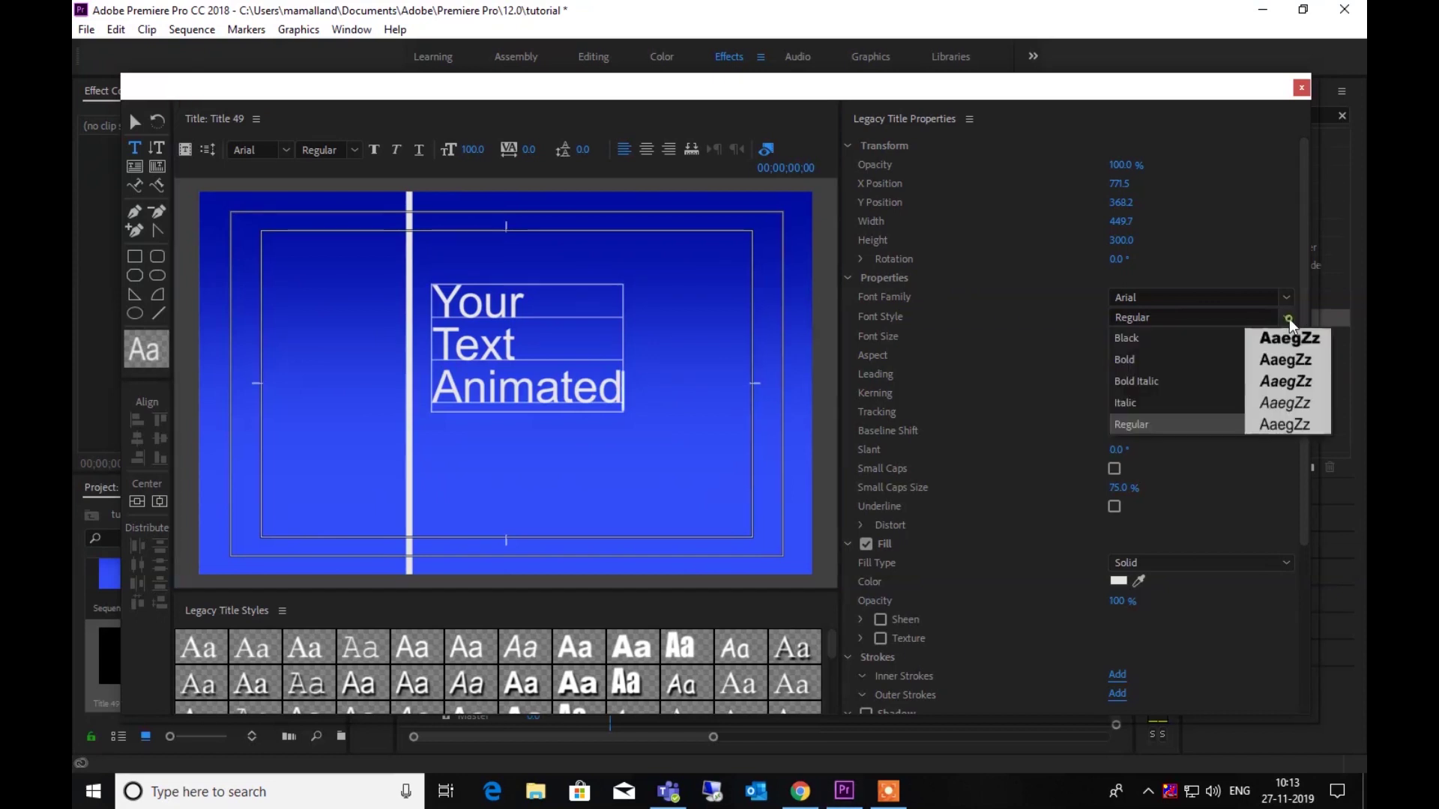
left_click(1155, 367)
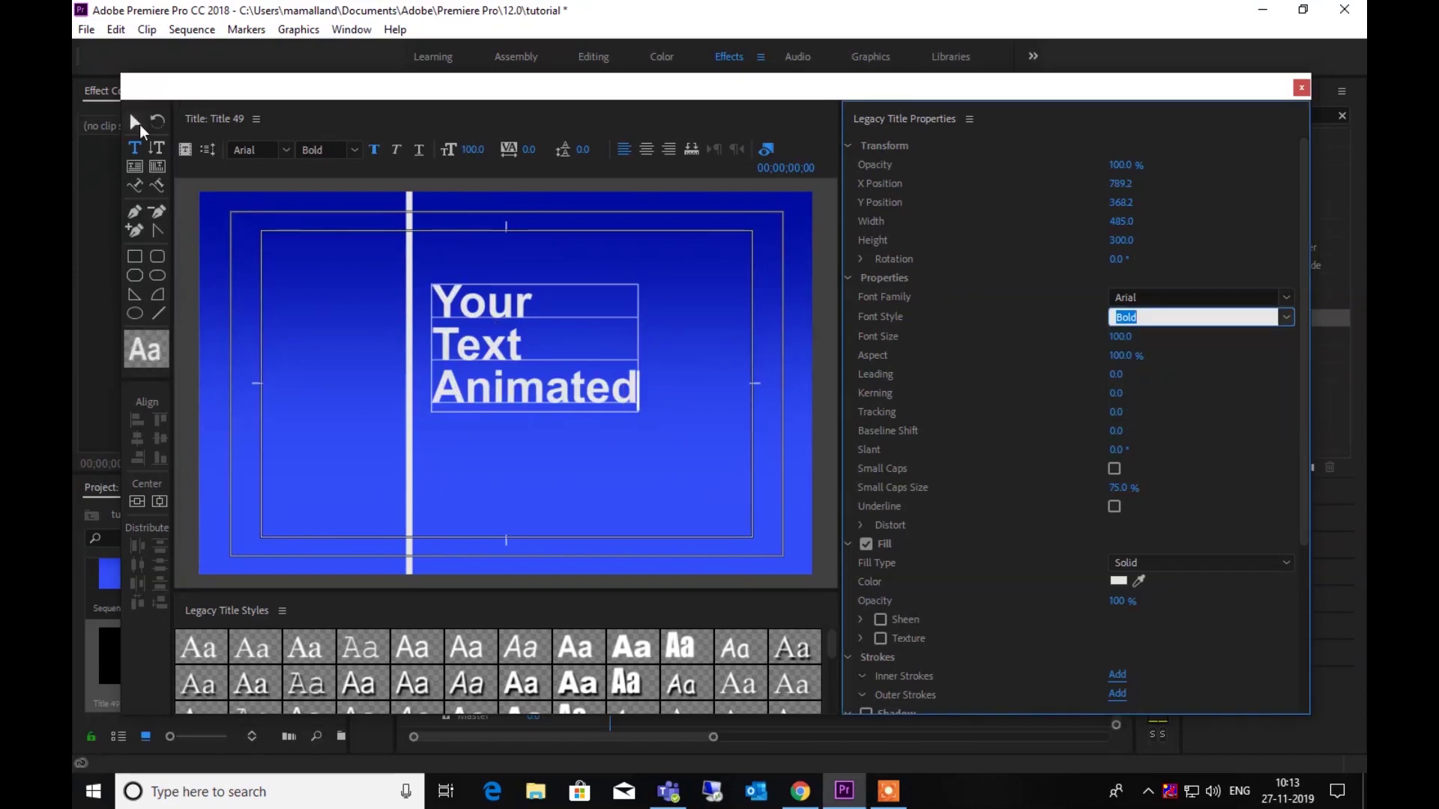
left_click(135, 123)
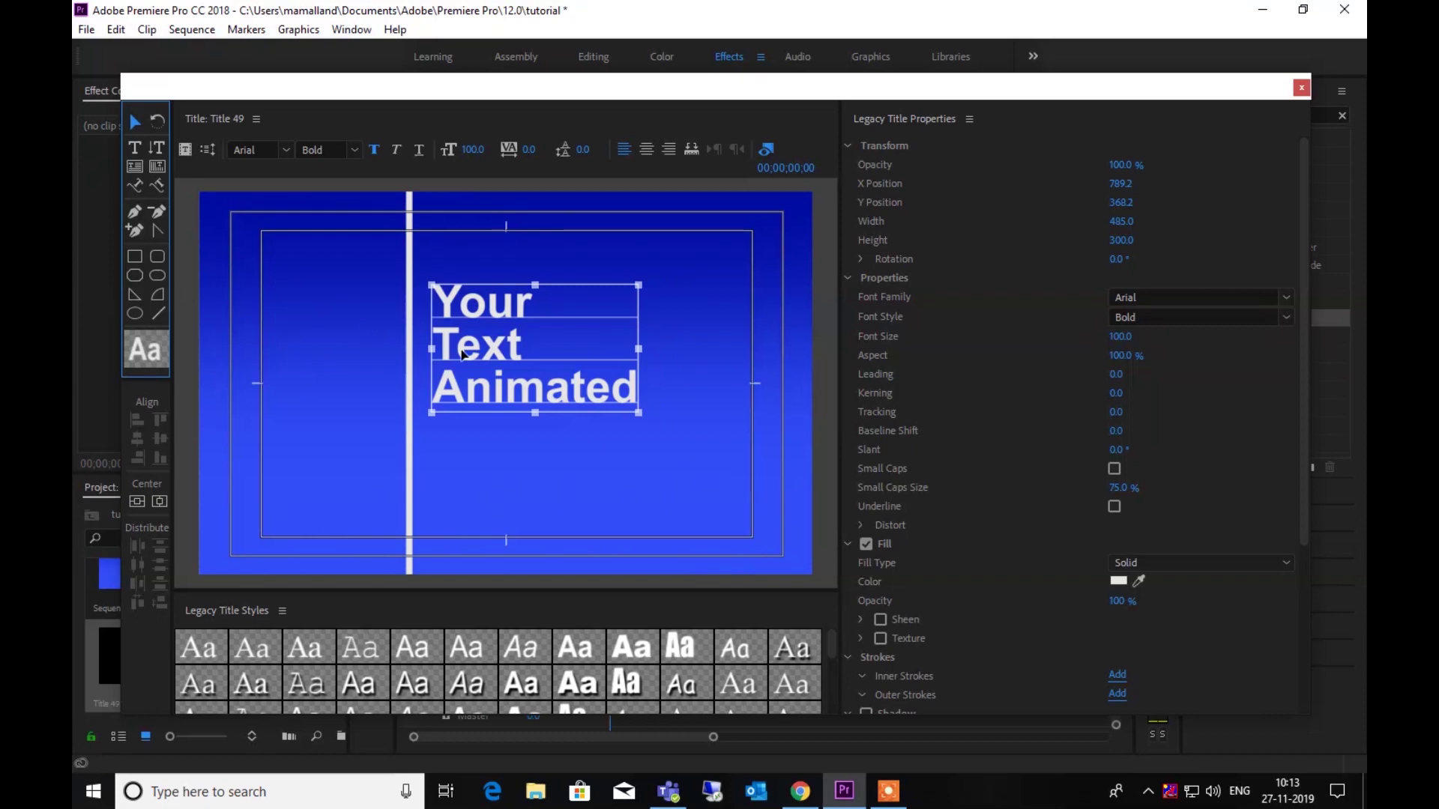
left_click(688, 291)
left_click(517, 349)
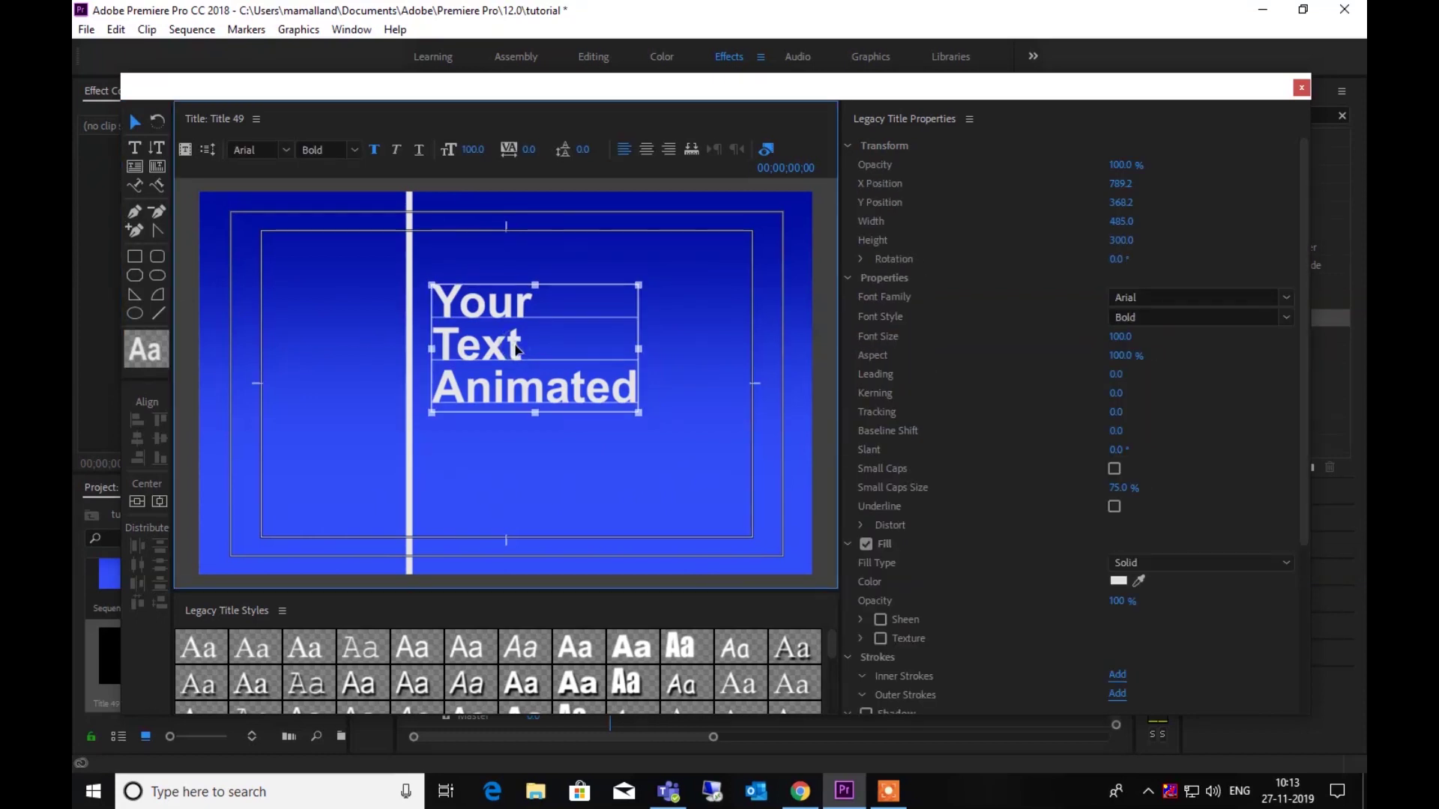
left_click_drag(514, 392, 500, 378)
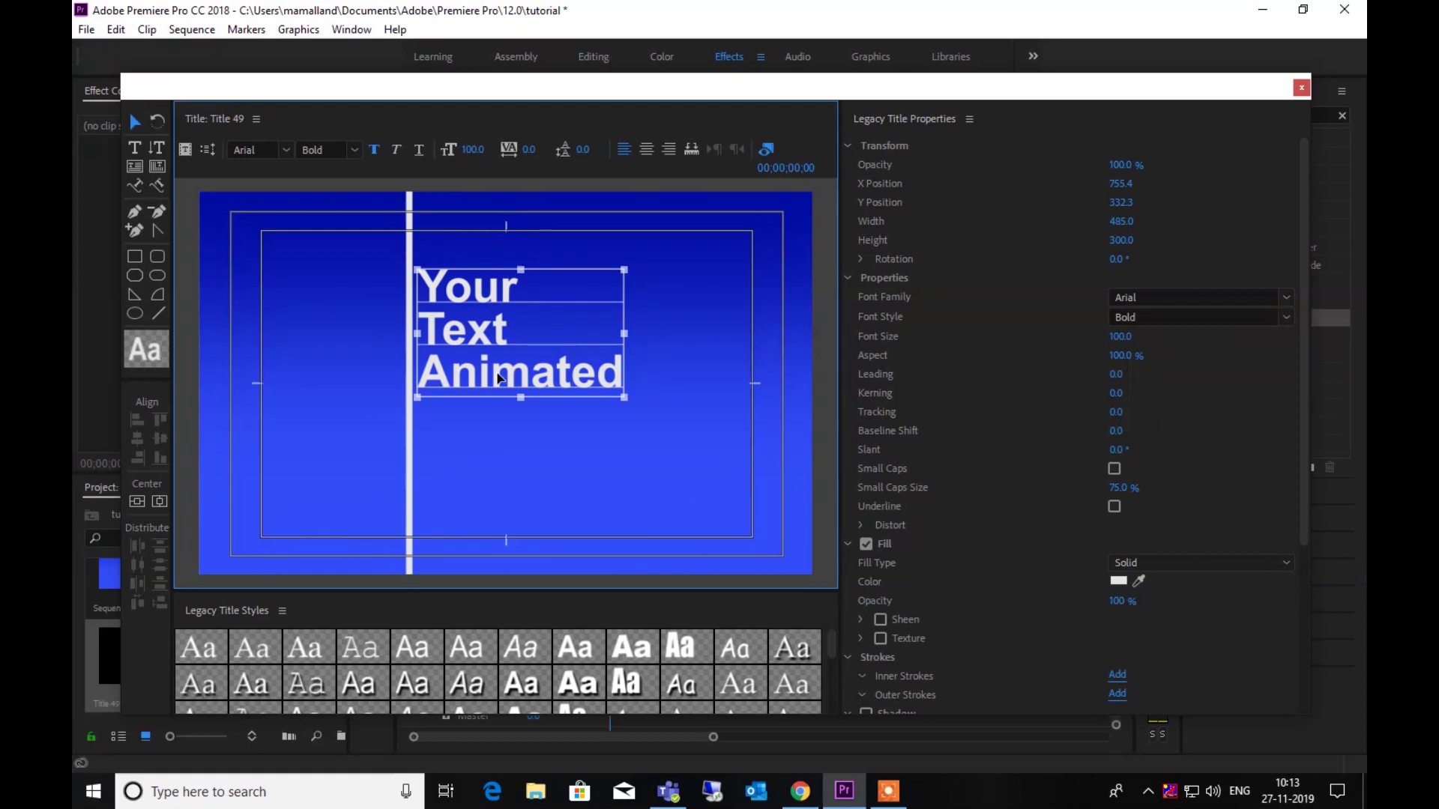
left_click(888, 791)
left_click(801, 762)
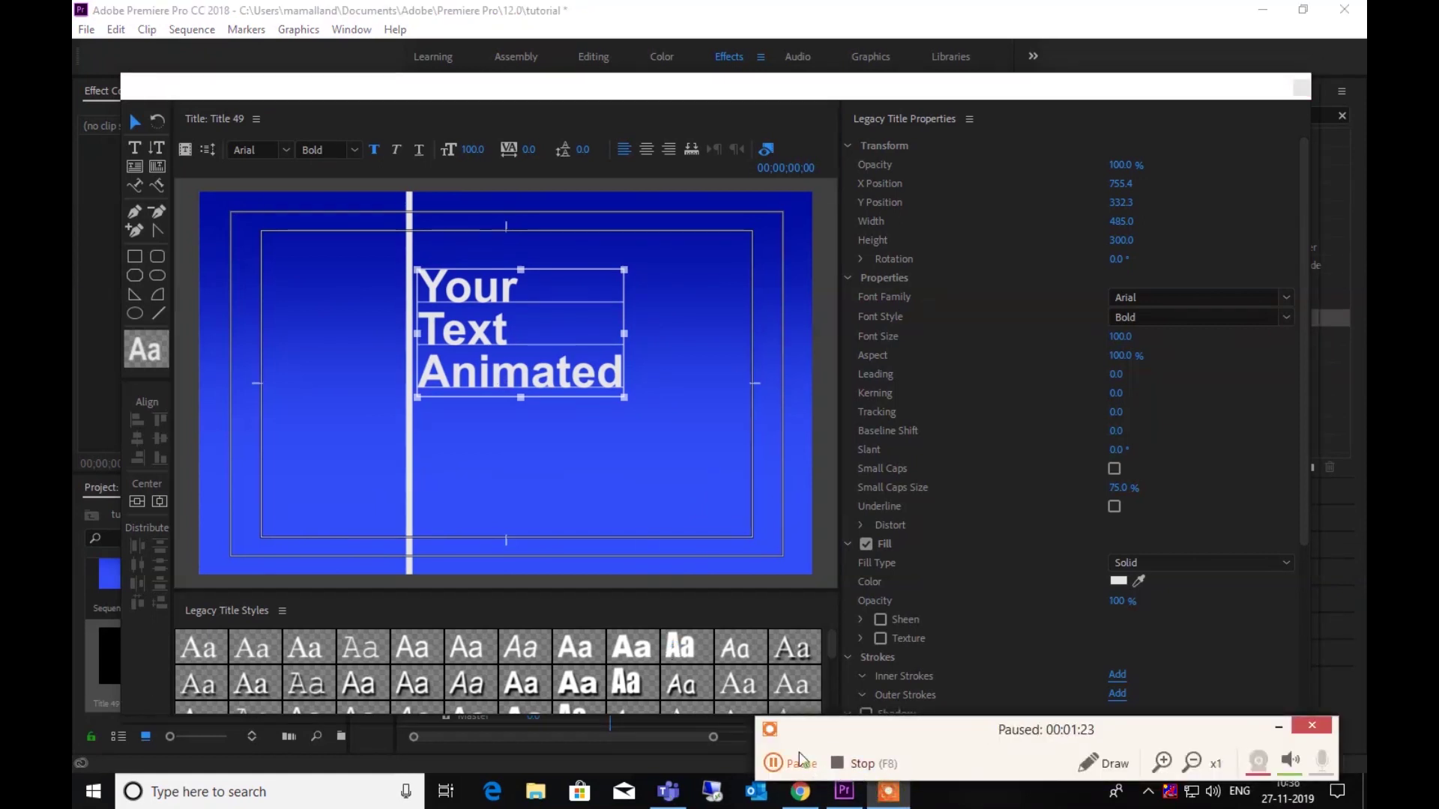
left_click(800, 762)
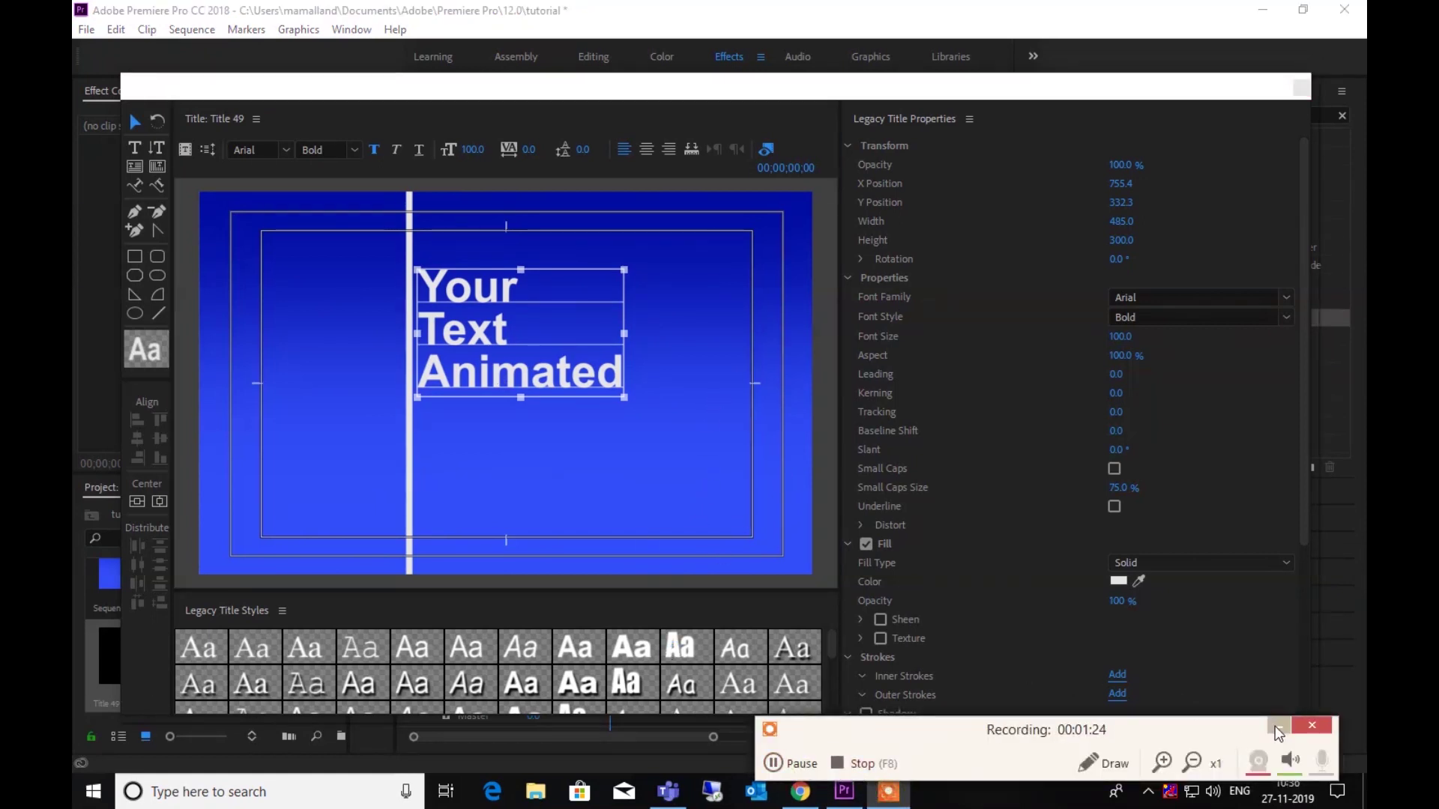
Fine-tune the text block's placement beside the line to a Y position of 333.3.
left_click(704, 318)
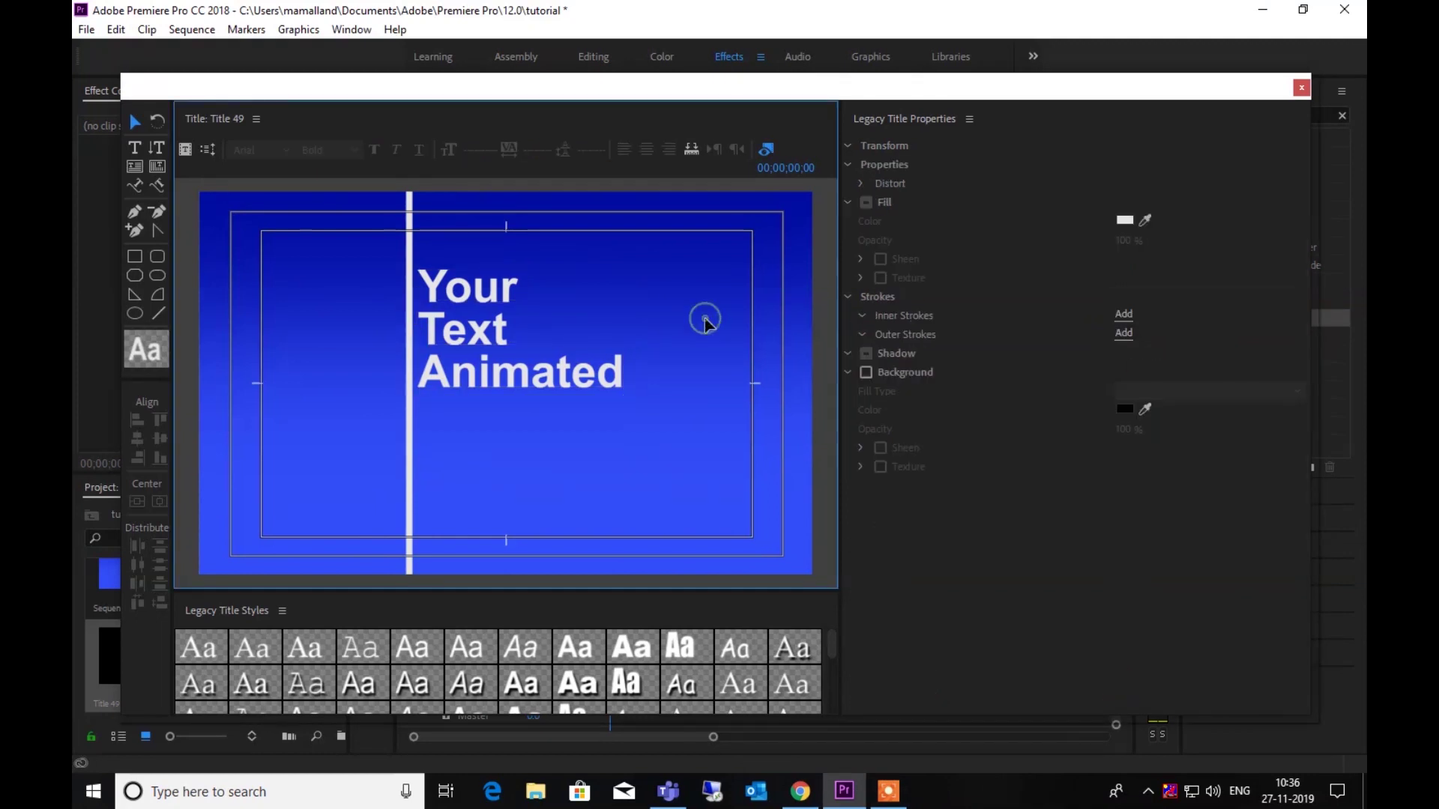
left_click(480, 340)
left_click_drag(480, 340, 480, 340)
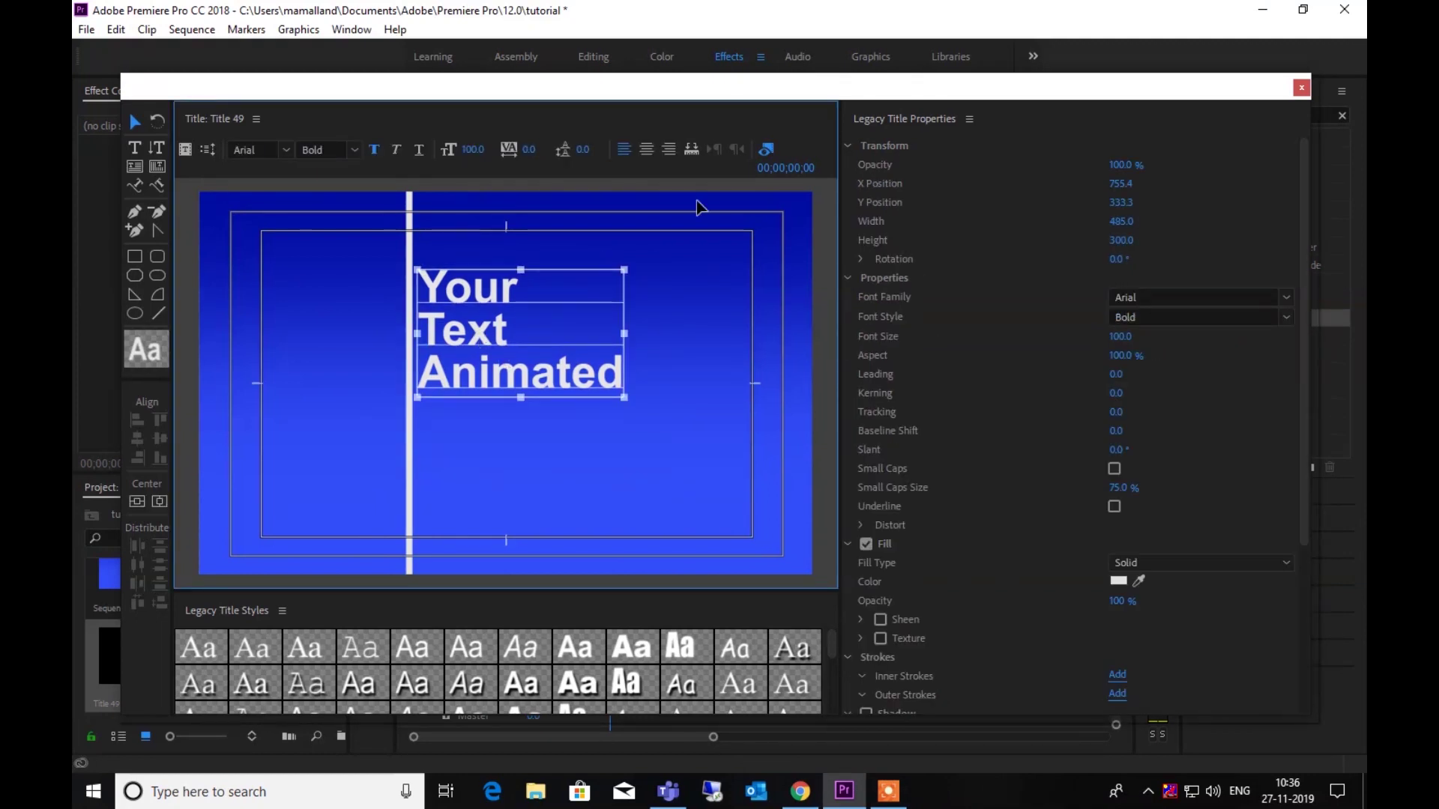
Place the text title on track V3, starting shortly after the line clip begins and ending with the clips below.
left_click(772, 225)
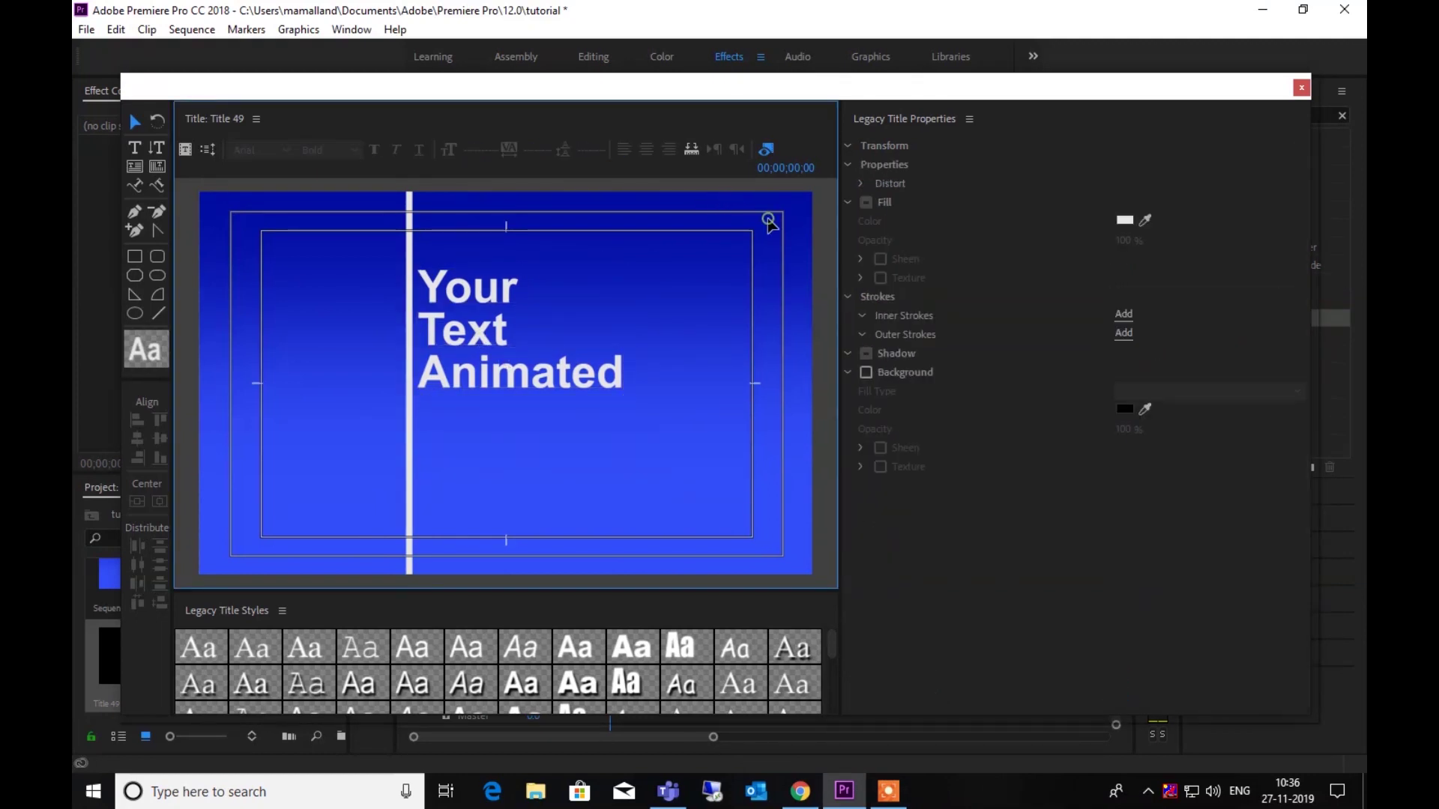
left_click(1302, 88)
left_click_drag(129, 663, 724, 584)
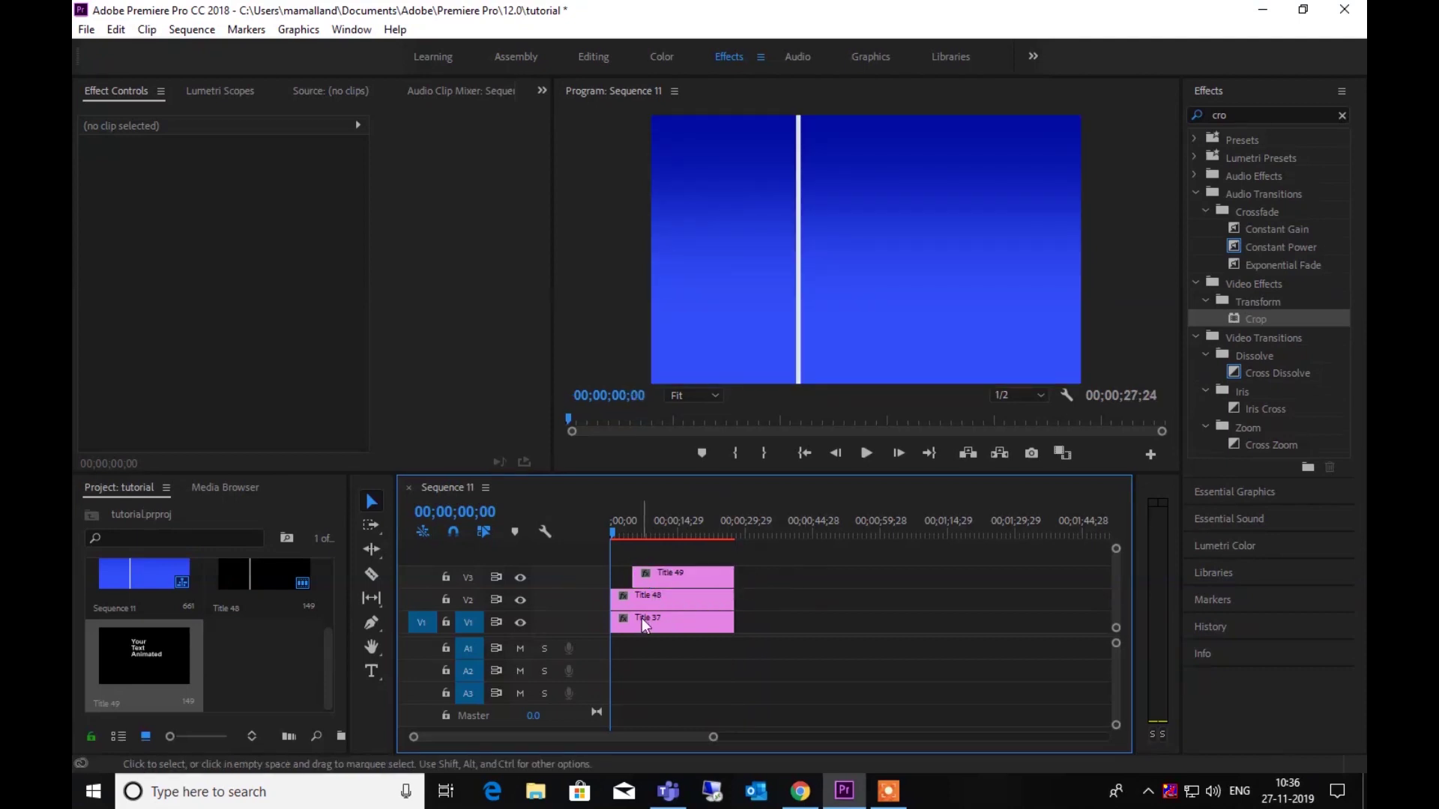
Turn off uniform scale for the line clip on V2 and enable Scale Height keyframing at its start.
left_click(647, 600)
left_click(225, 240)
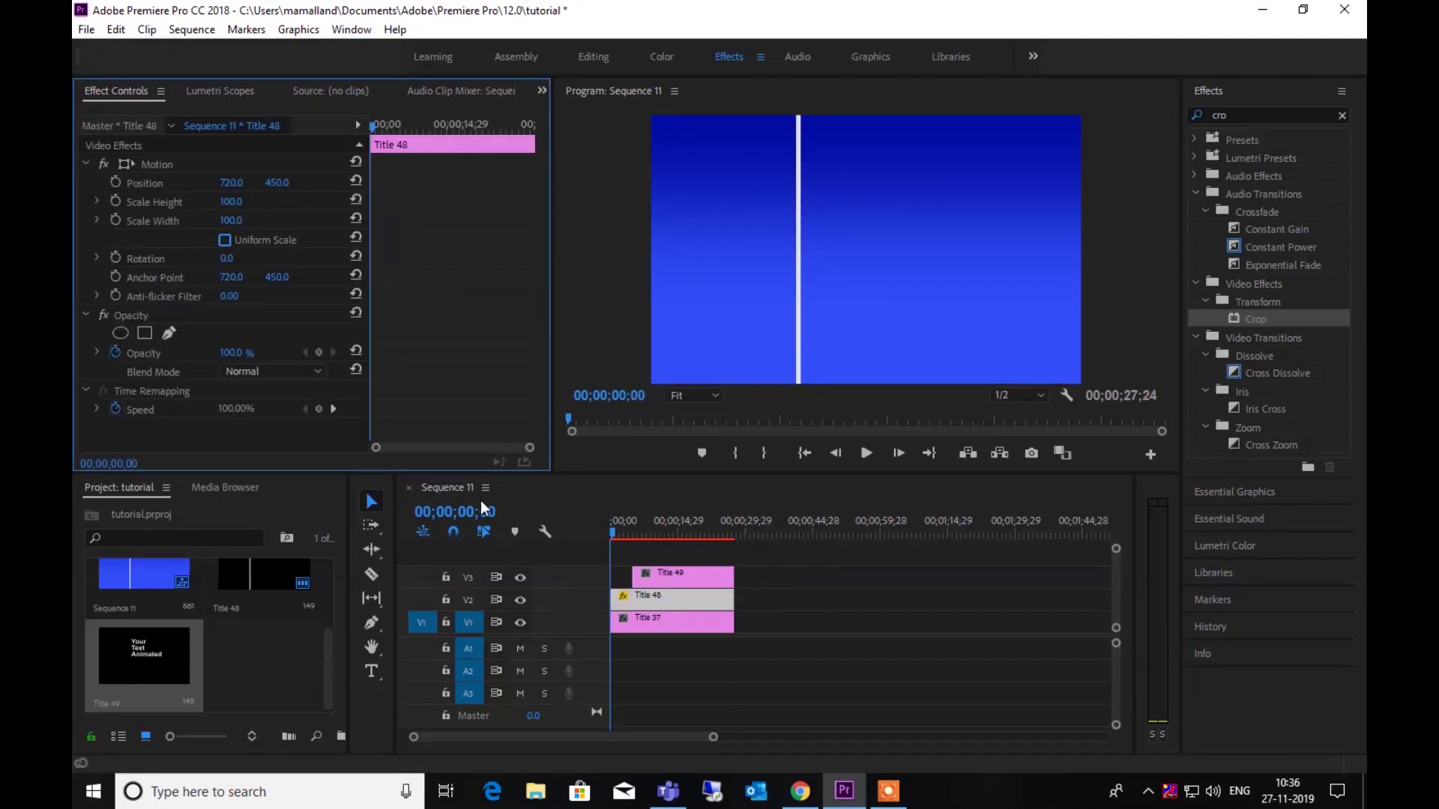
left_click(118, 202)
Add a Scale Height keyframe to the line clip at 00;00;01;00.
key("space")
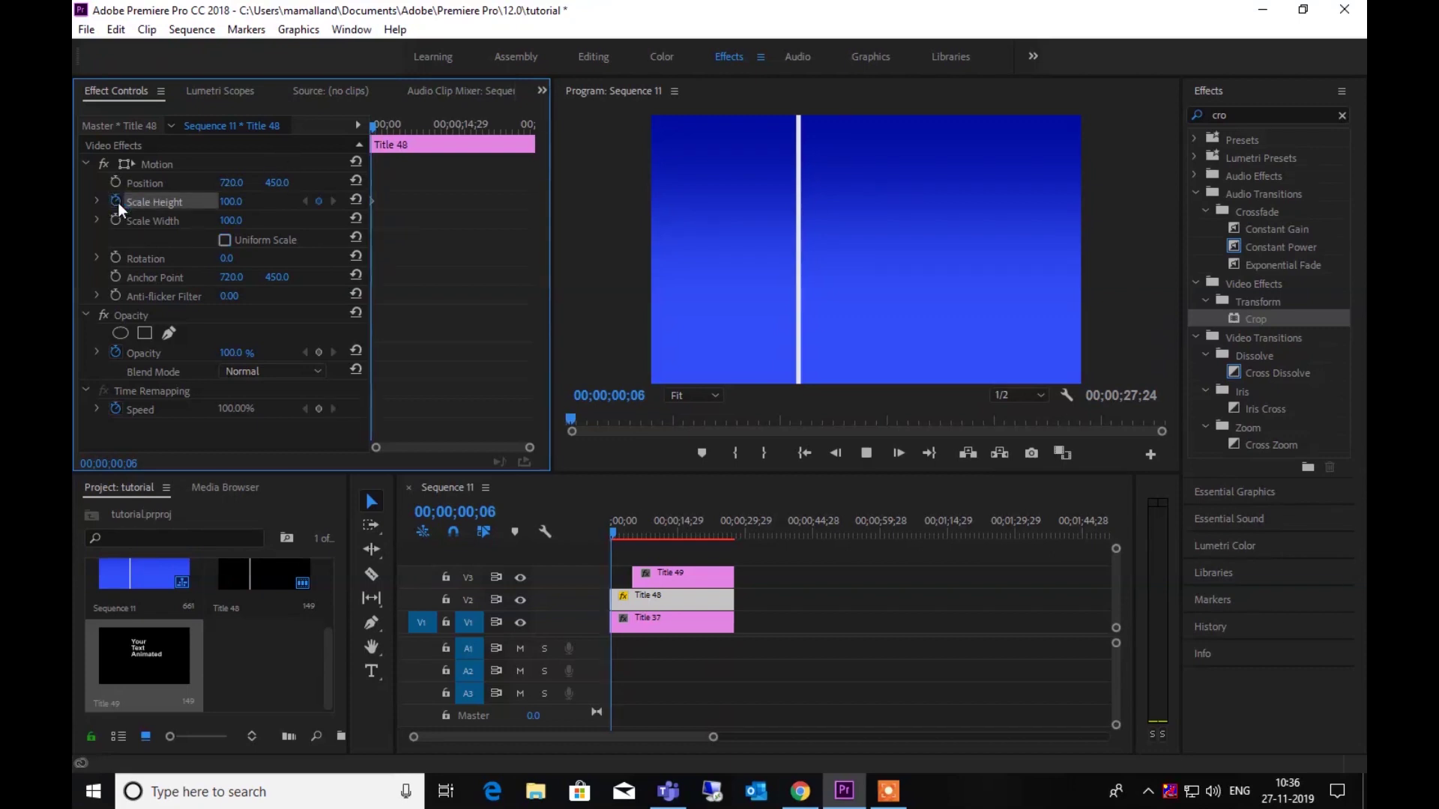
left_click(611, 529)
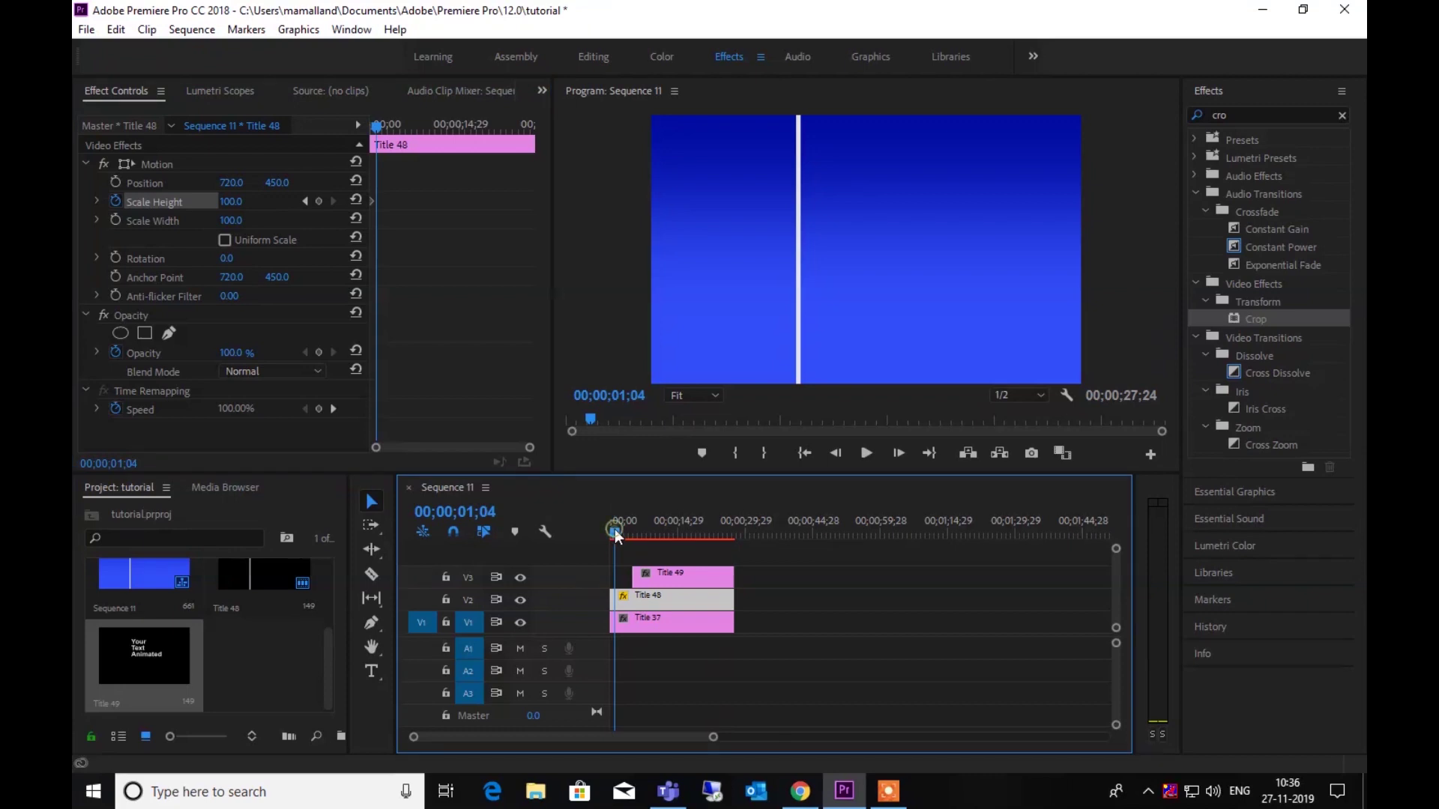
left_click(611, 530)
left_click(613, 530)
left_click(319, 201)
Set the line clip's Scale Height to 0 at 00;00;00;00 and play back the line's growing animation.
left_click_drag(529, 451, 456, 447)
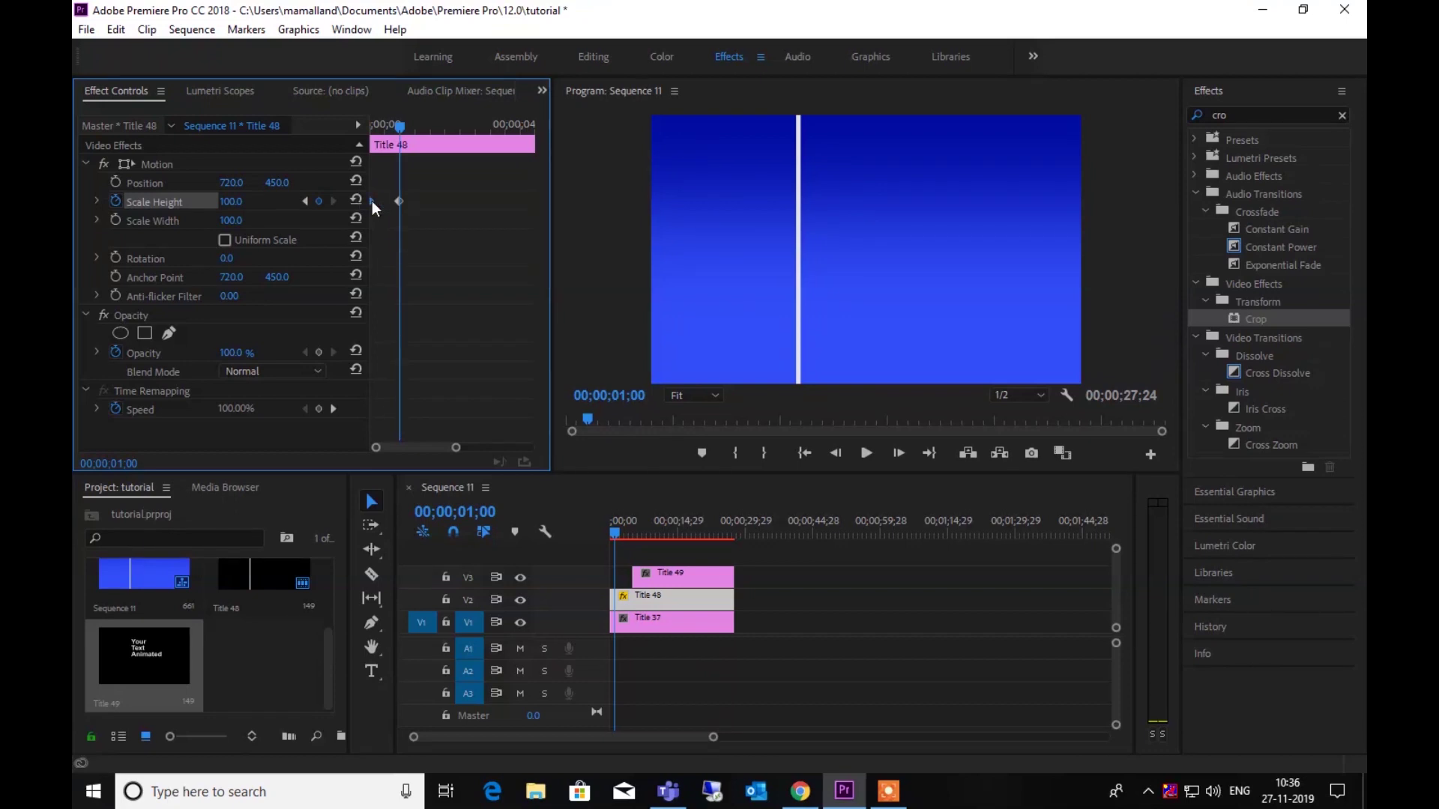
left_click_drag(398, 126, 365, 131)
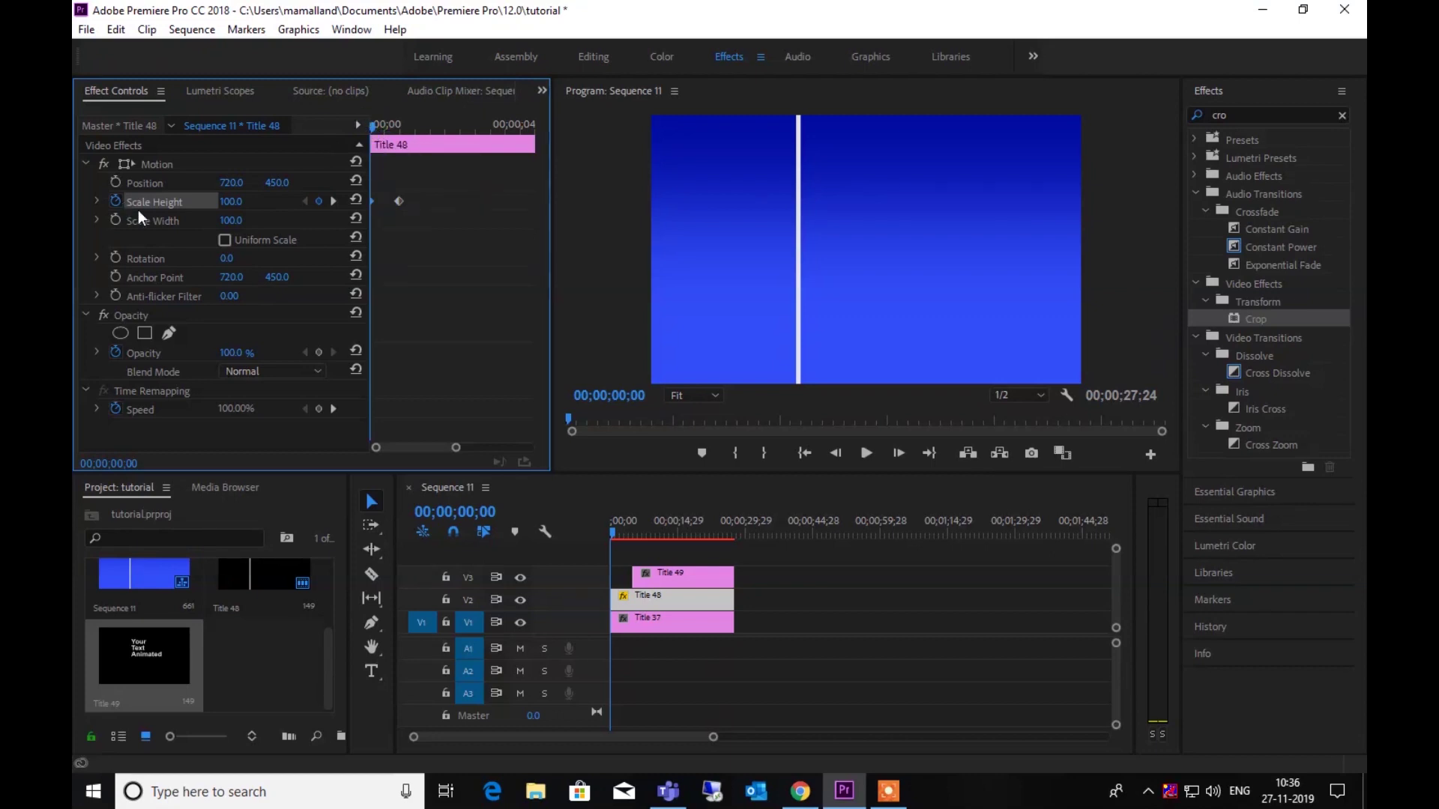
left_click_drag(234, 201, 160, 201)
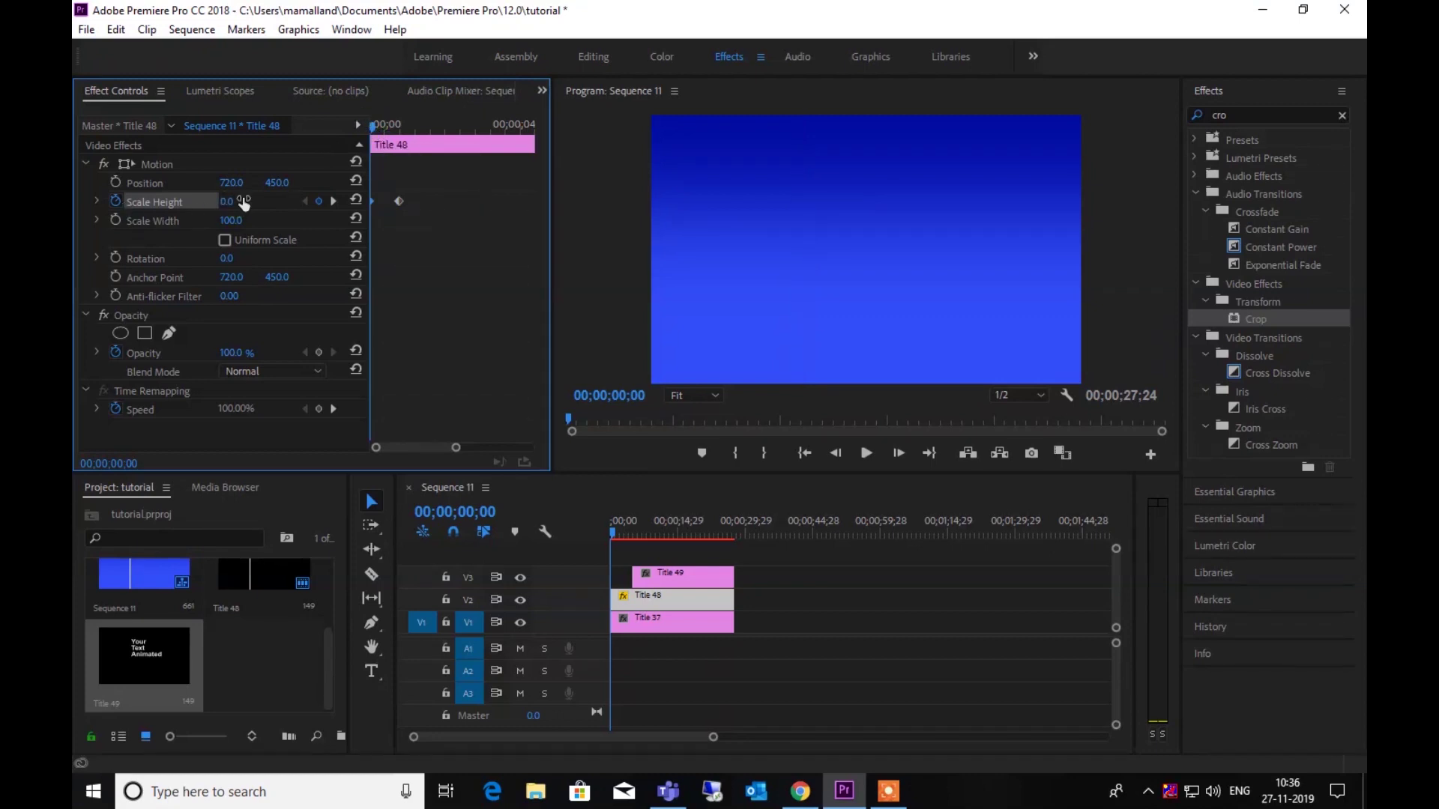
key("space")
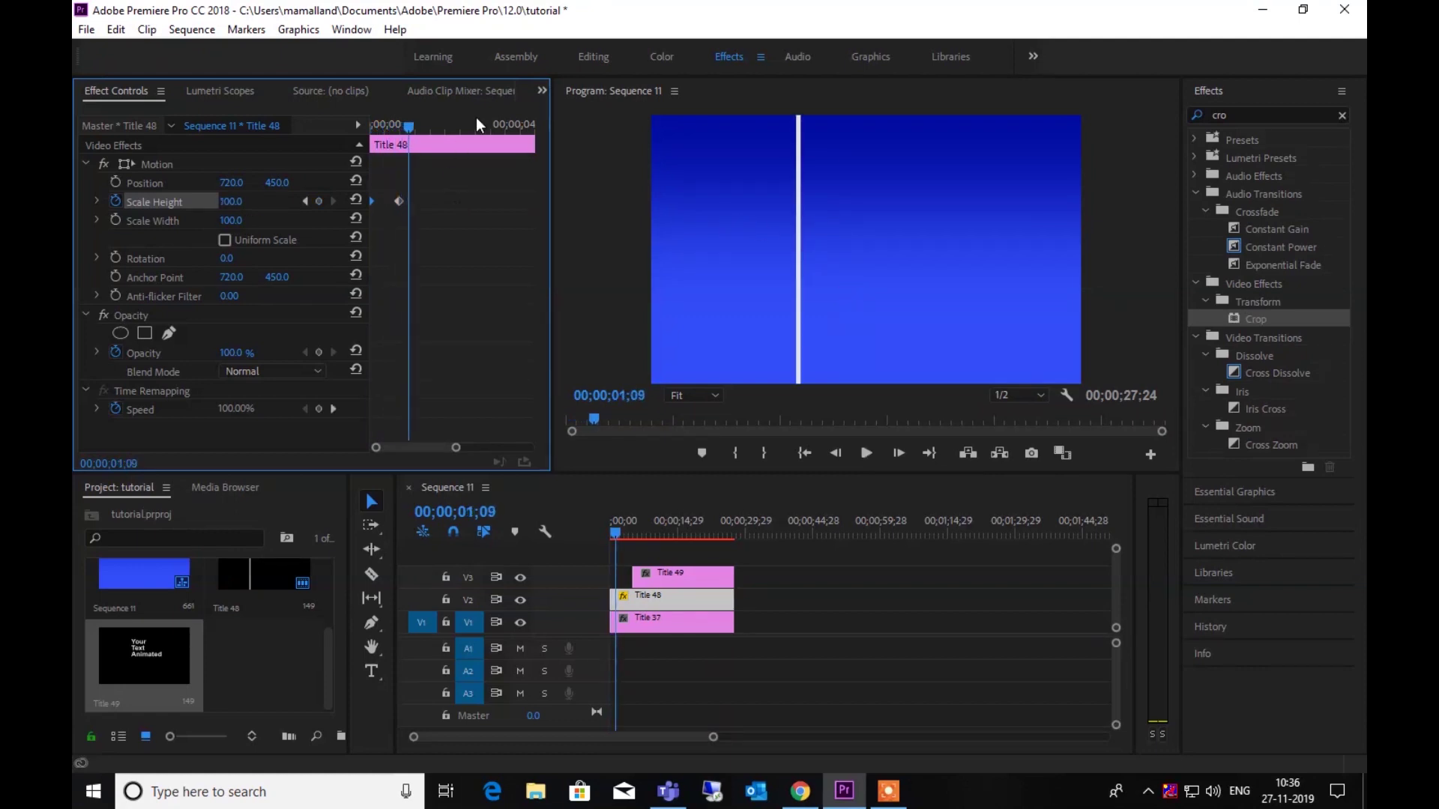
Move the text title clip on V3 to start at 00;00;01;00 and enable Position keyframing at its start.
left_click(305, 201)
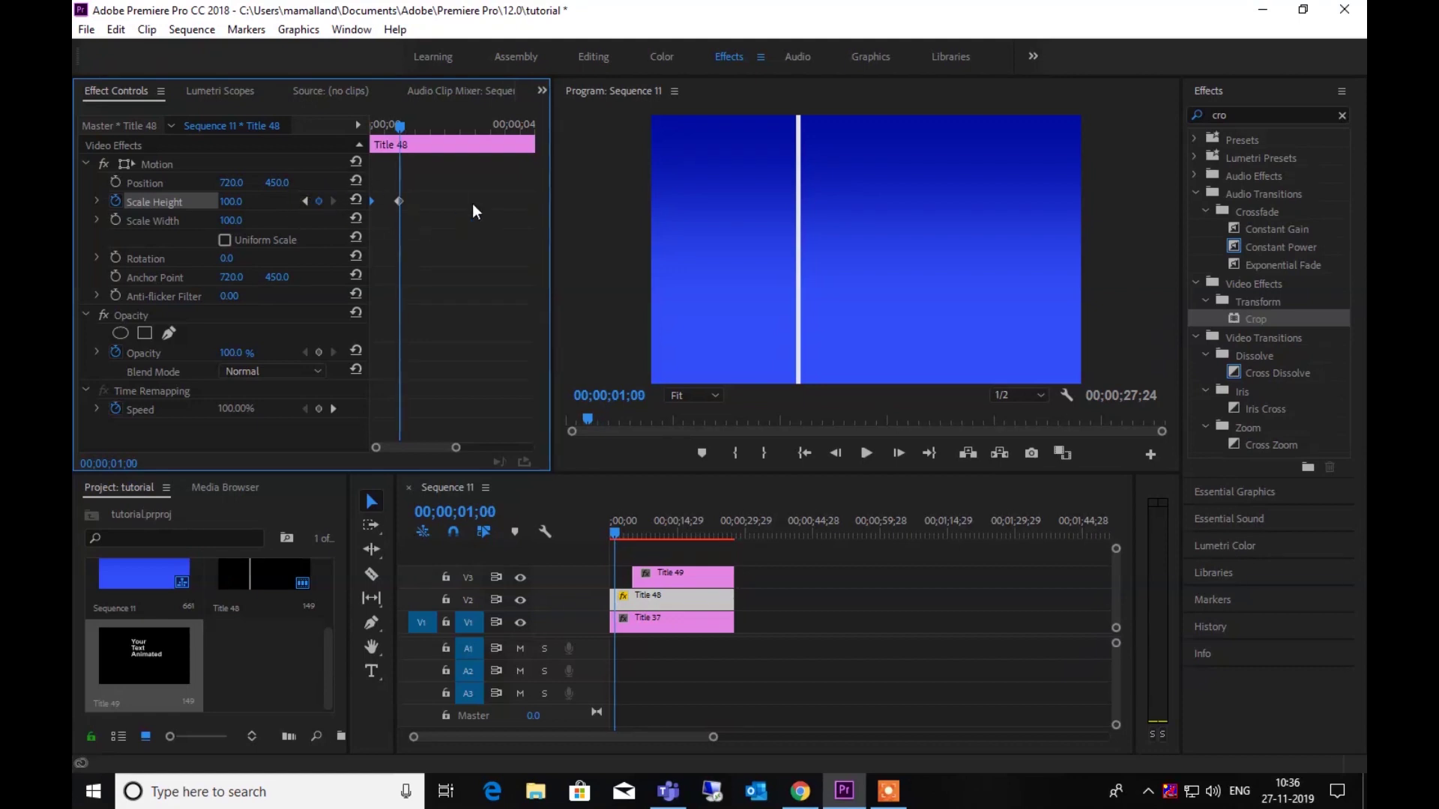
left_click_drag(713, 737, 599, 739)
left_click_drag(749, 579, 709, 576)
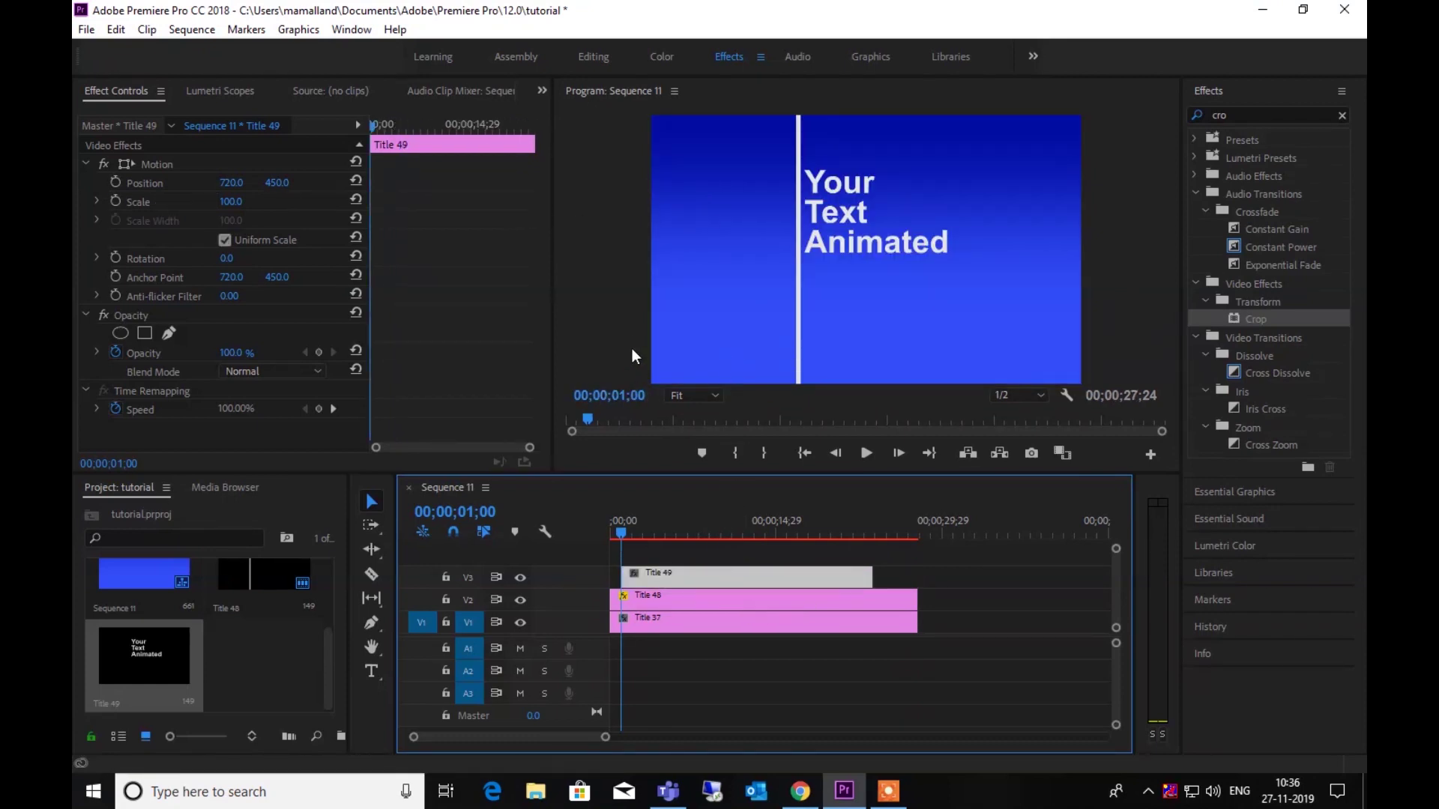
left_click(112, 181)
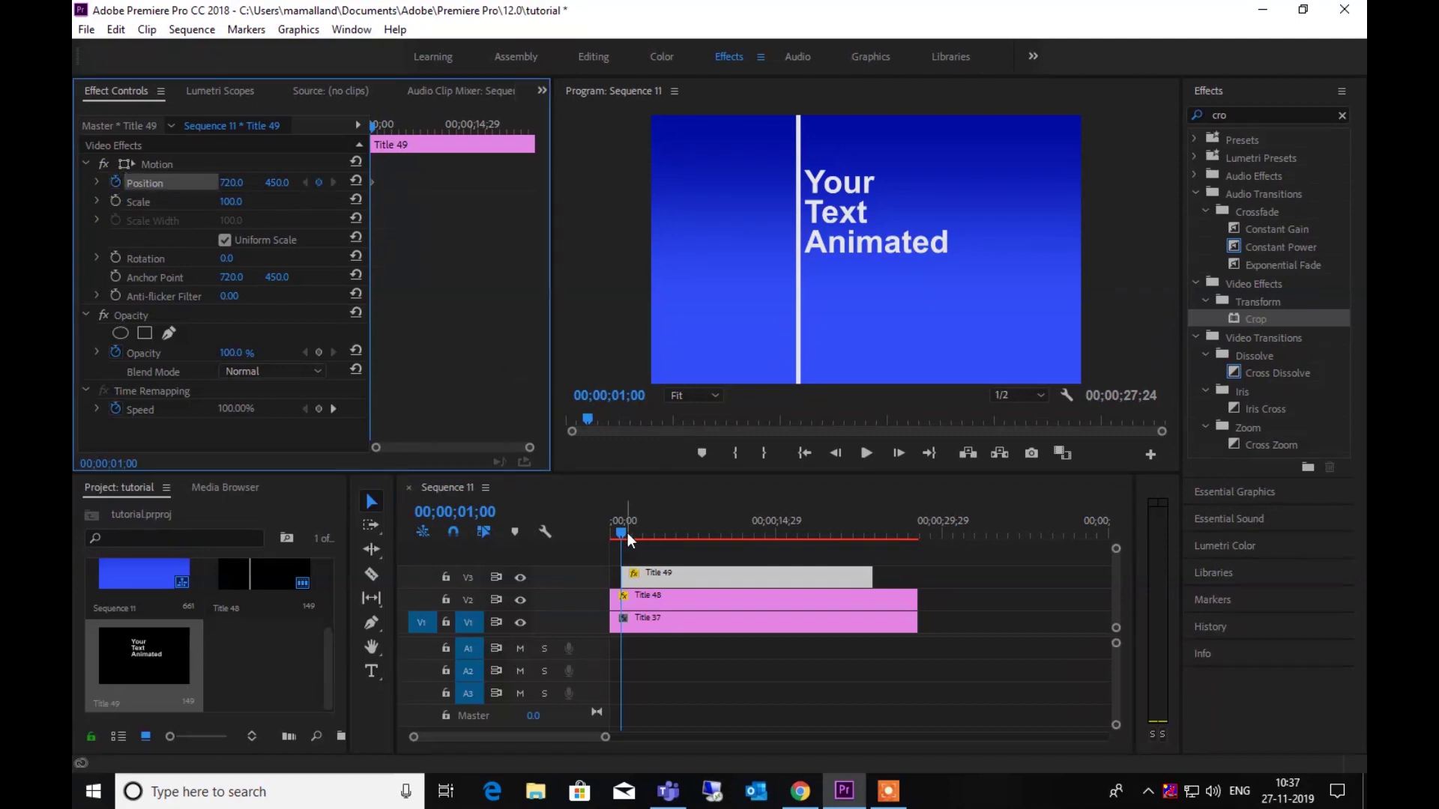
Add a Position keyframe to the text title clip at 00;00;02;00.
left_click_drag(623, 533, 637, 533)
key("Left")
key("Left")
key("Left")
key("Left")
key("Left")
key("Left")
key("Left")
key("Left")
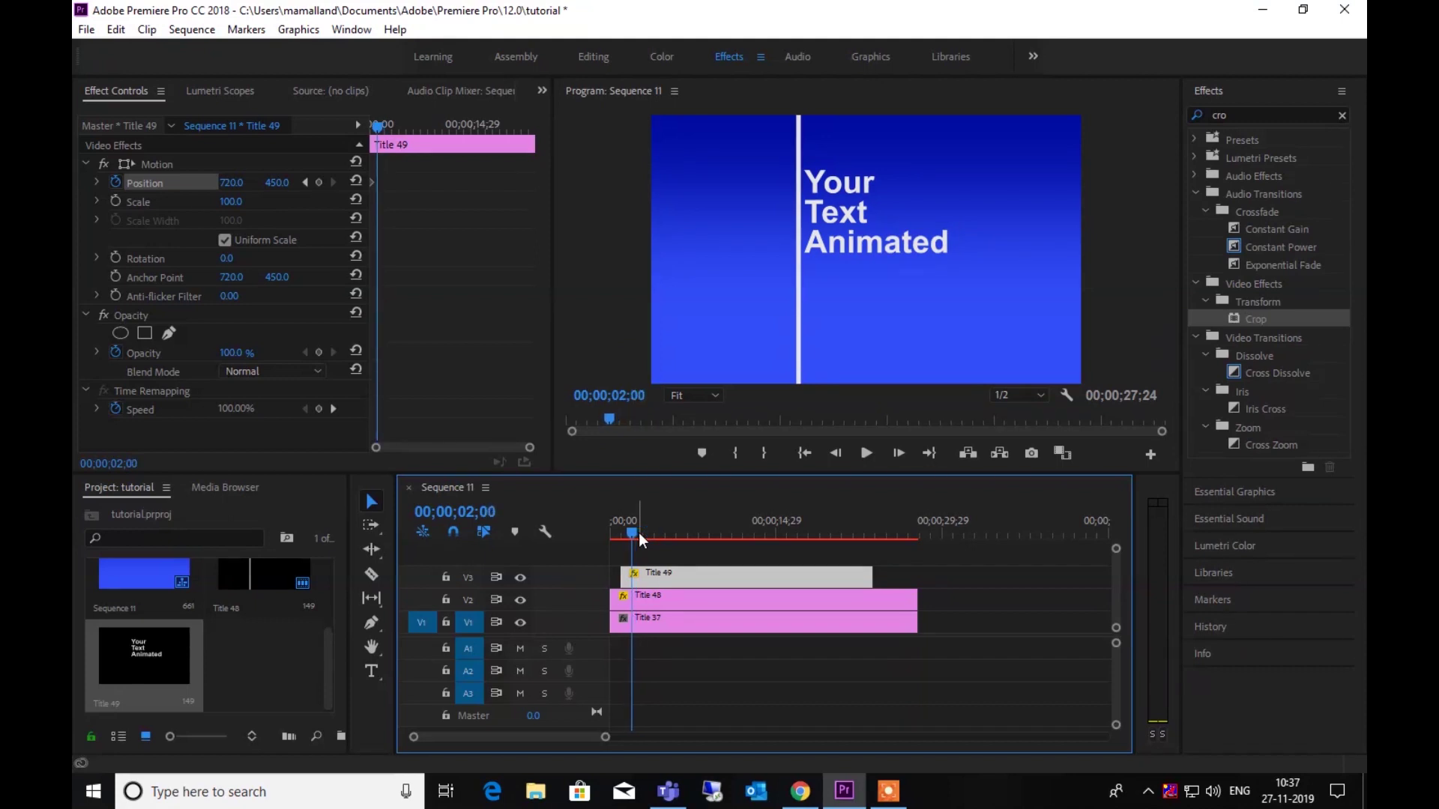
left_click(319, 182)
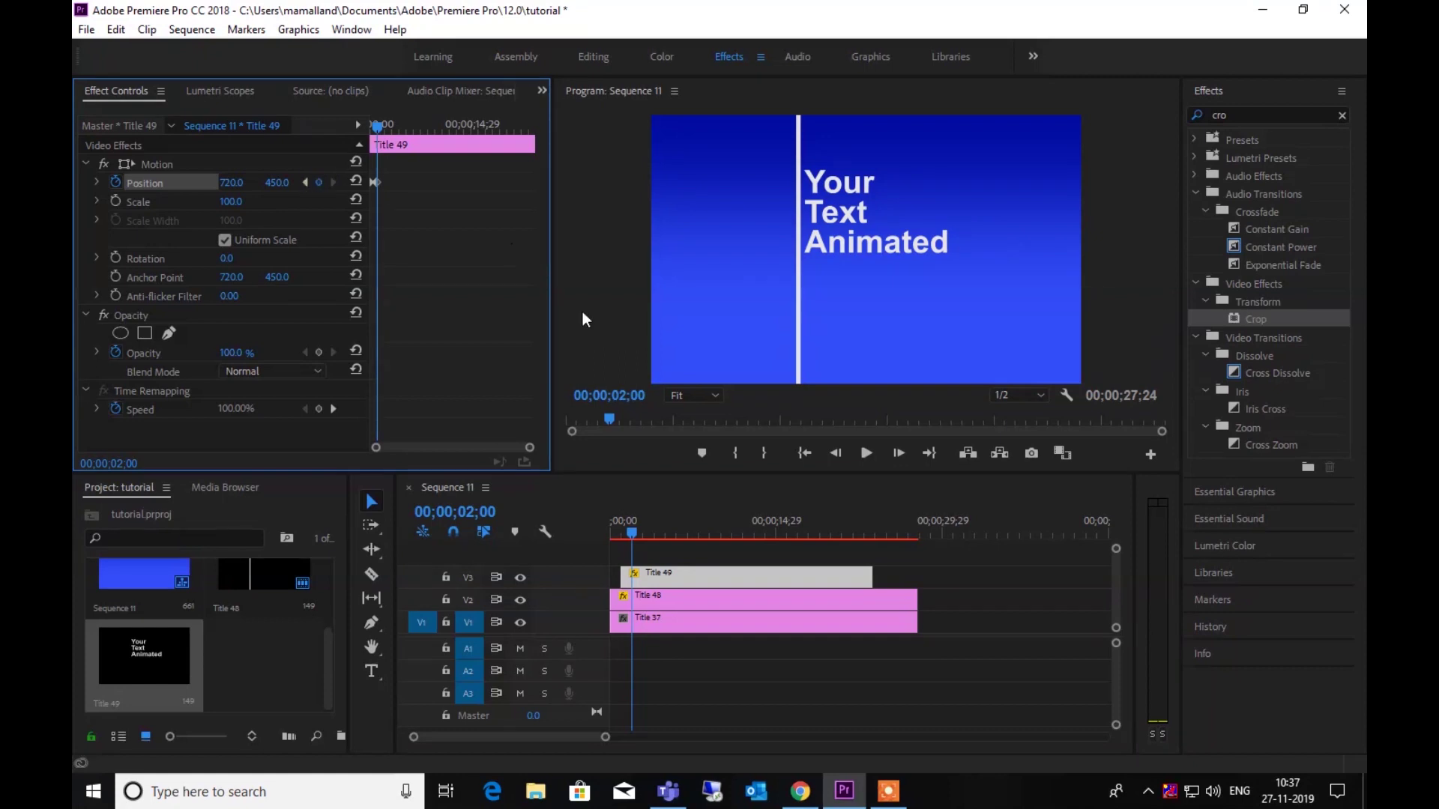
At the title's first Position keyframe, shift the text horizontally until it sits just left of the vertical line, and play back the slide.
left_click_drag(530, 448, 456, 447)
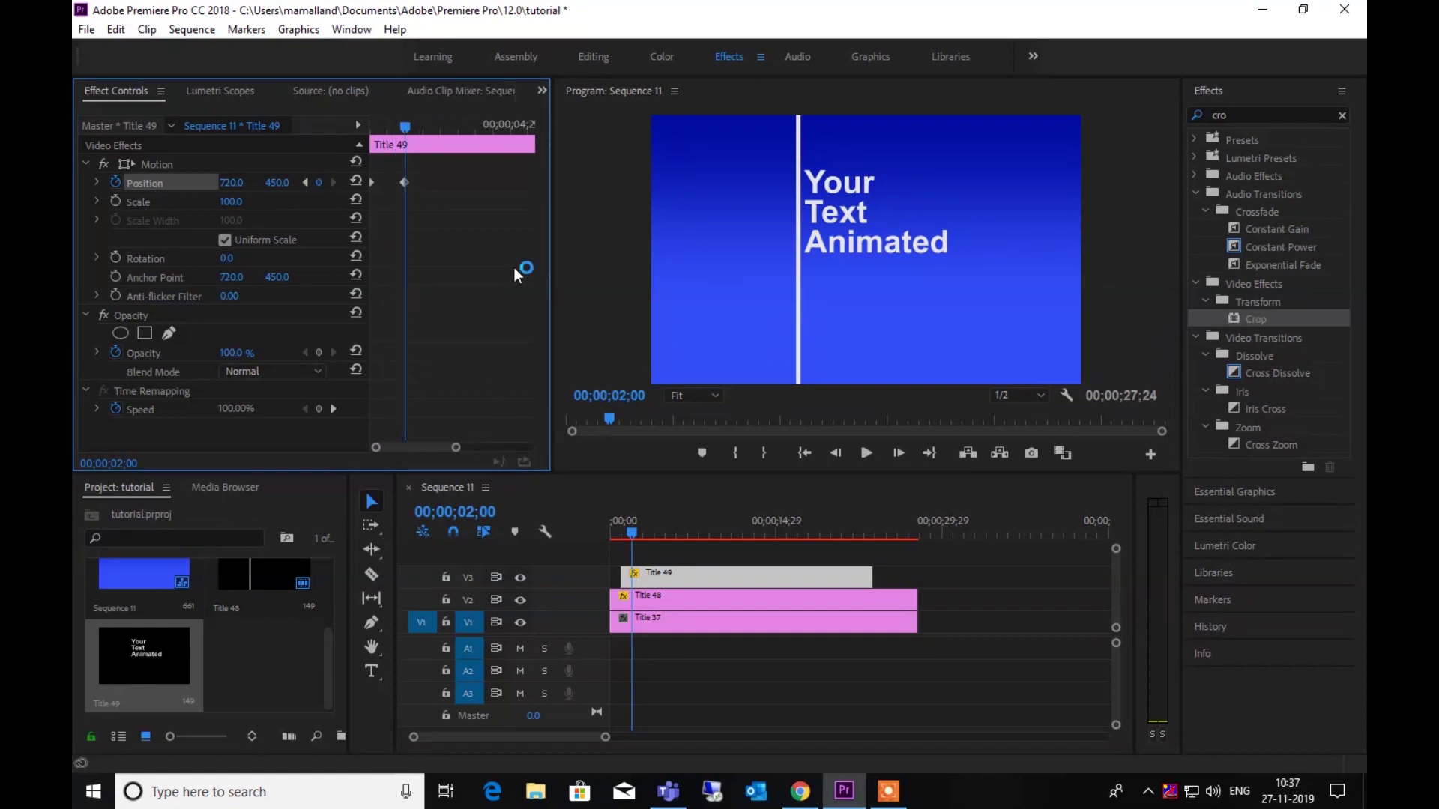
left_click(305, 182)
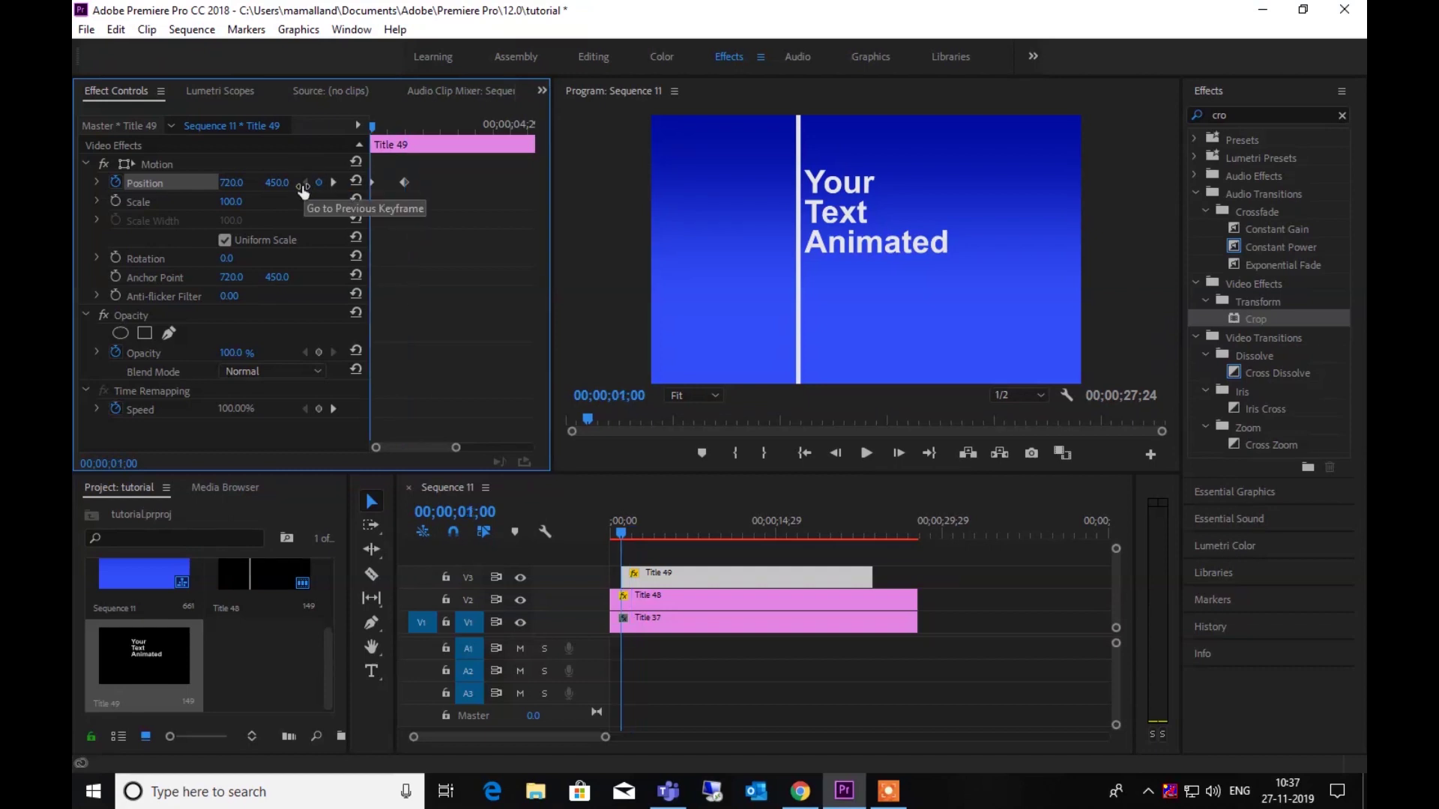
left_click_drag(231, 183, 35, 183)
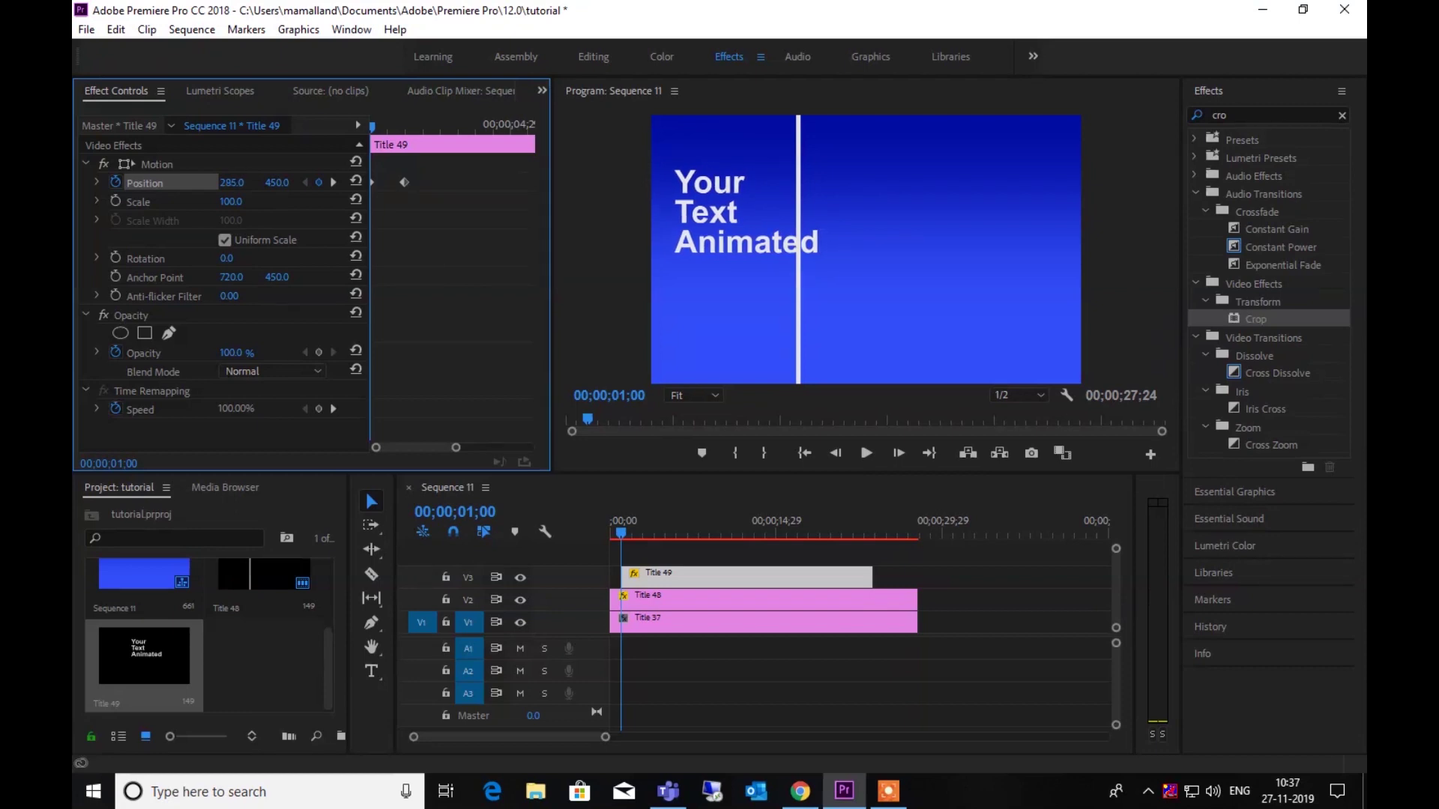
left_click_drag(36, 183, 8, 183)
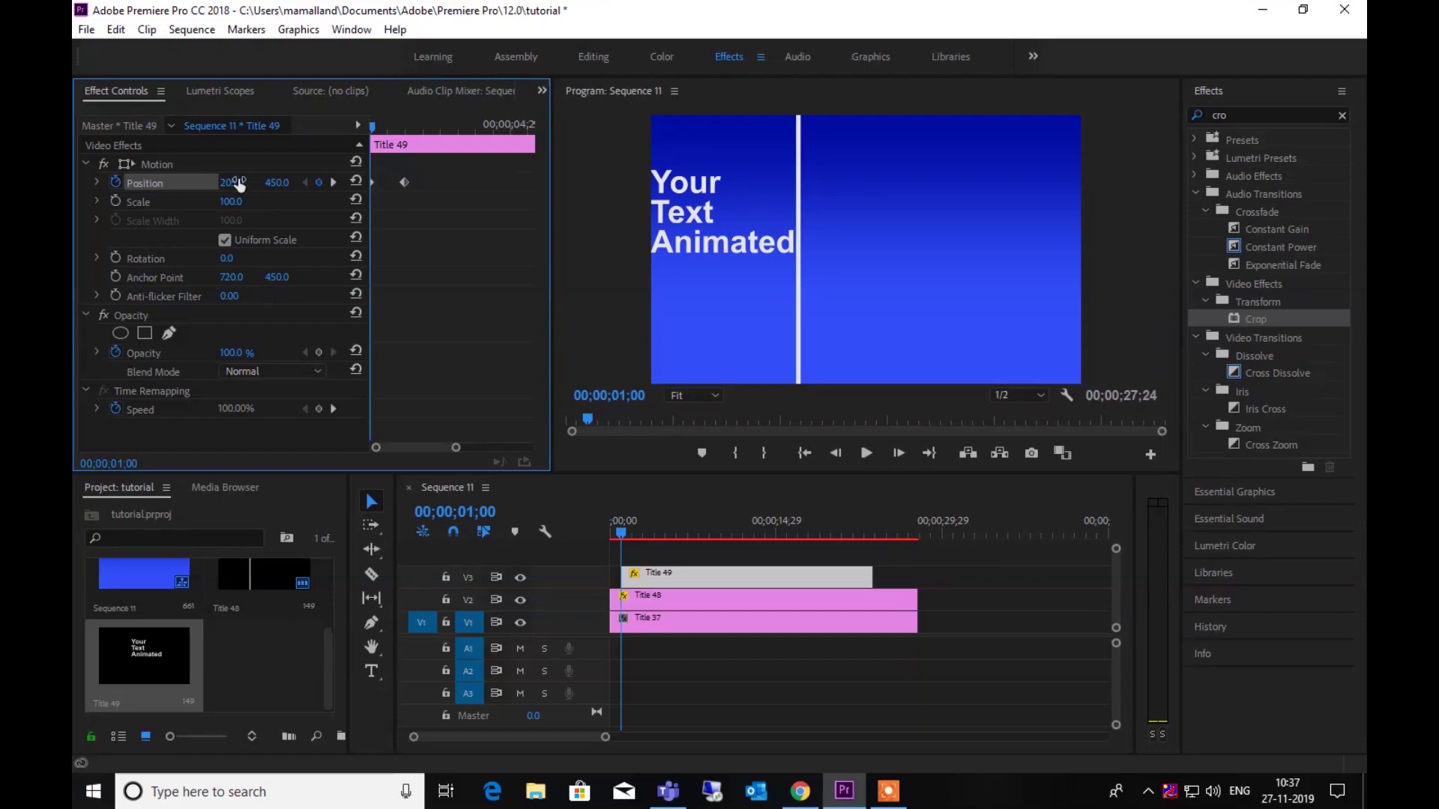
key("space")
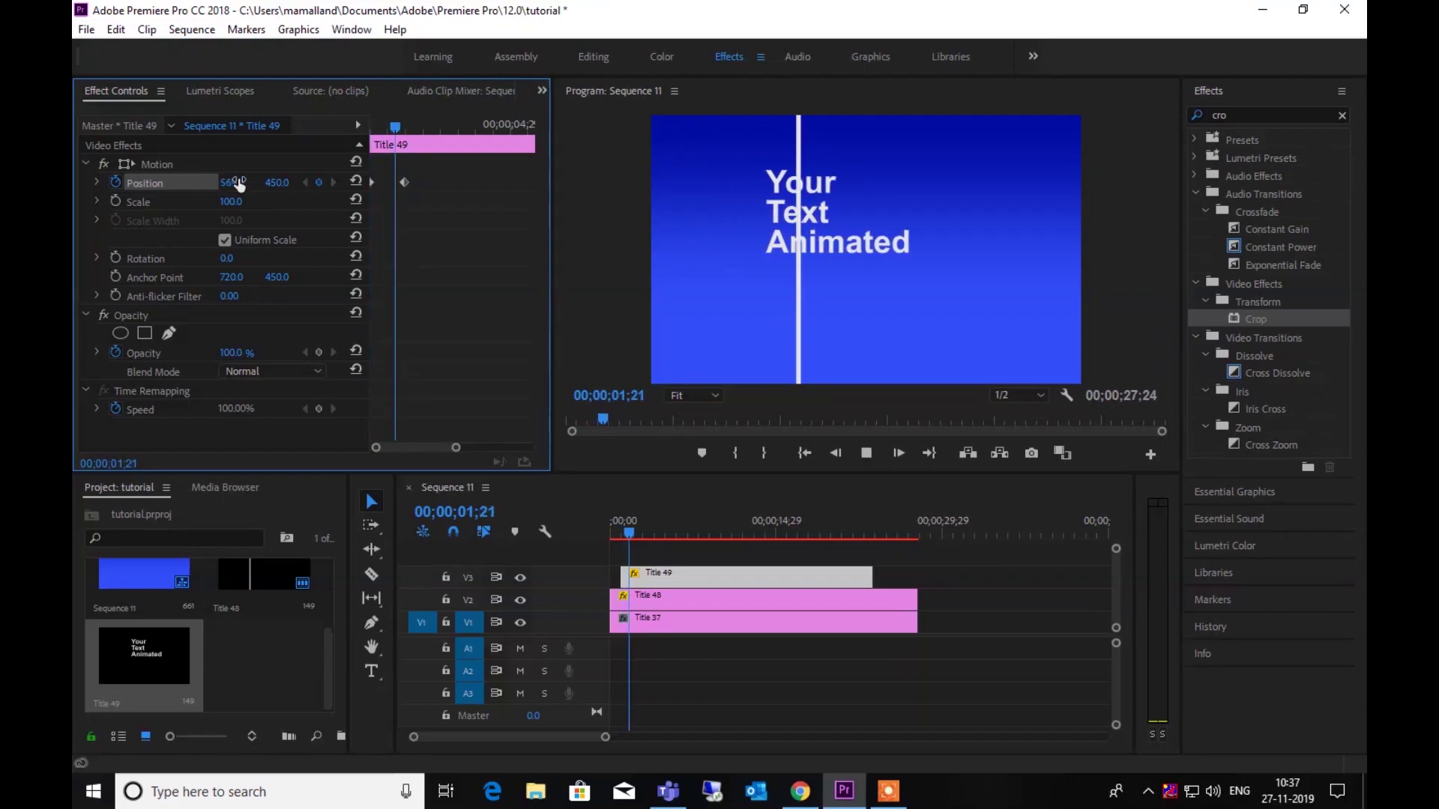
key("space")
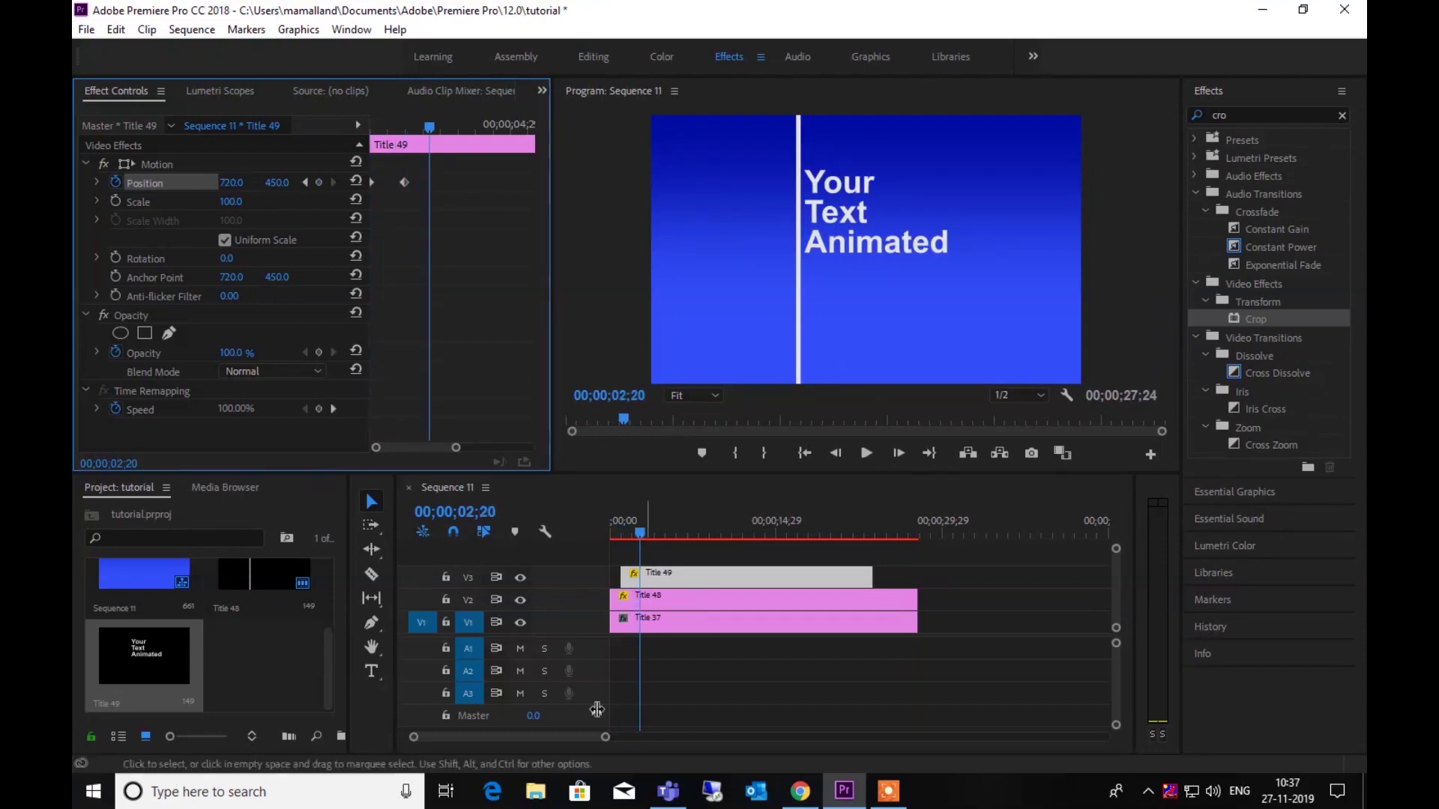
Nest the text title clip on V3 as Nested Sequence 07.
left_click(685, 581)
right_click(685, 577)
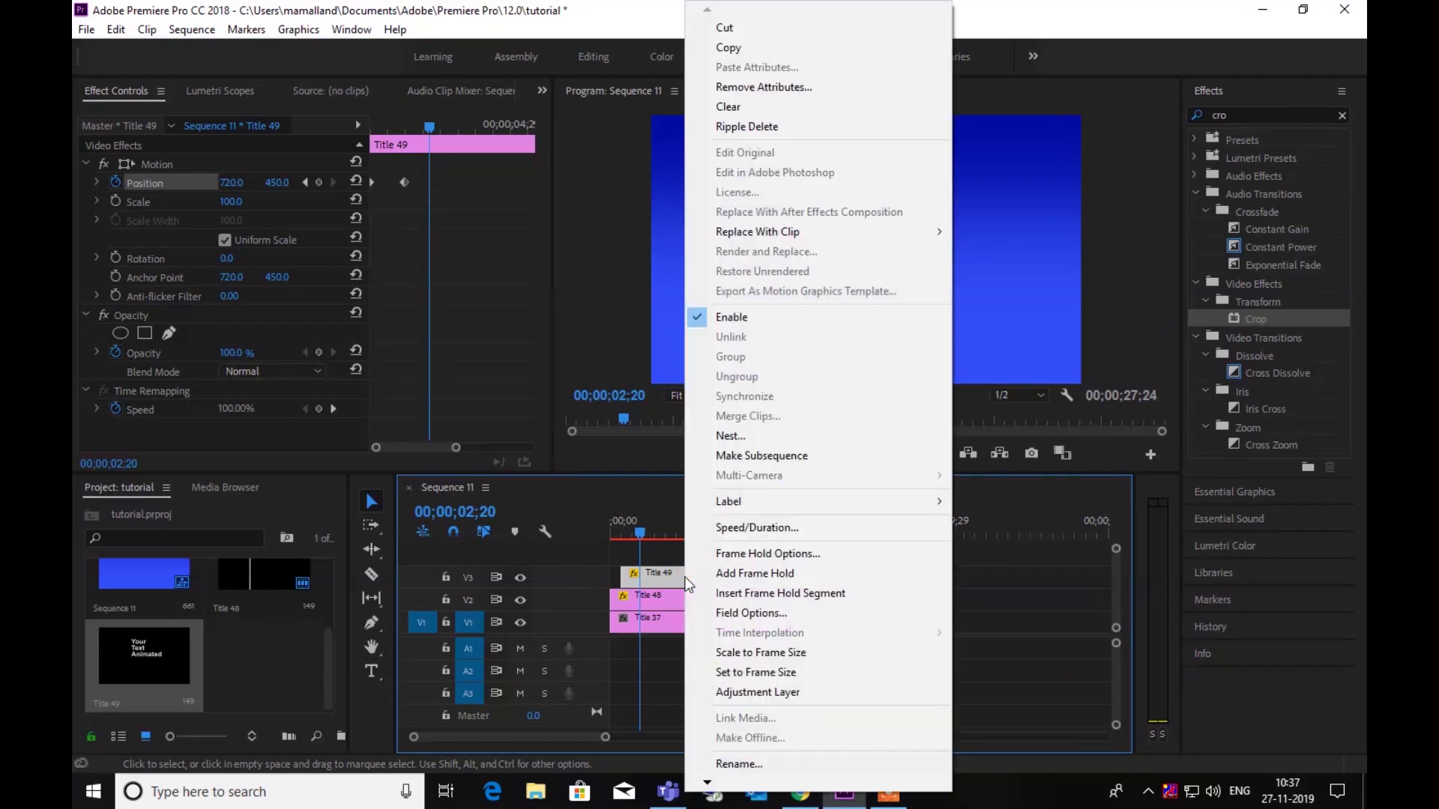
left_click(730, 434)
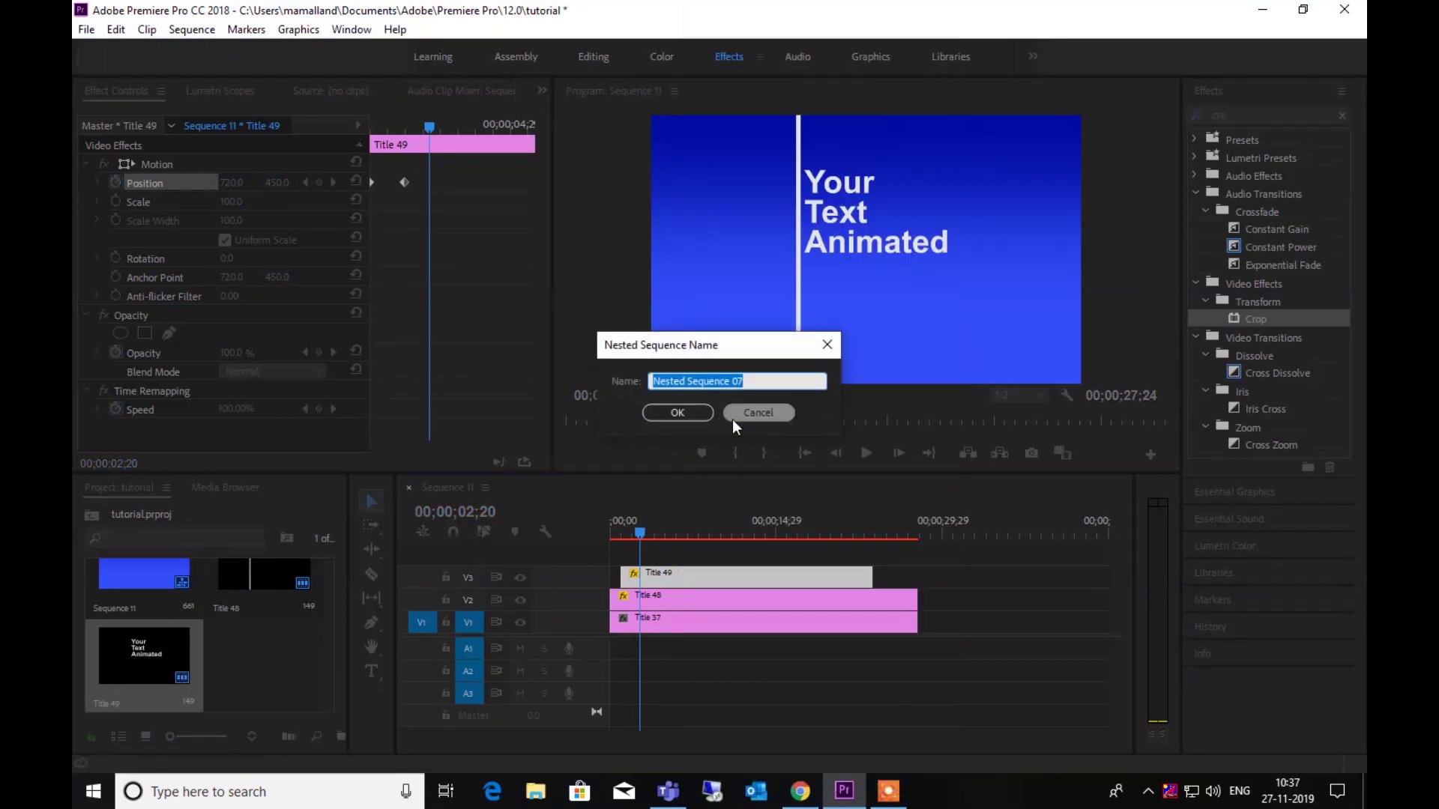
left_click(667, 410)
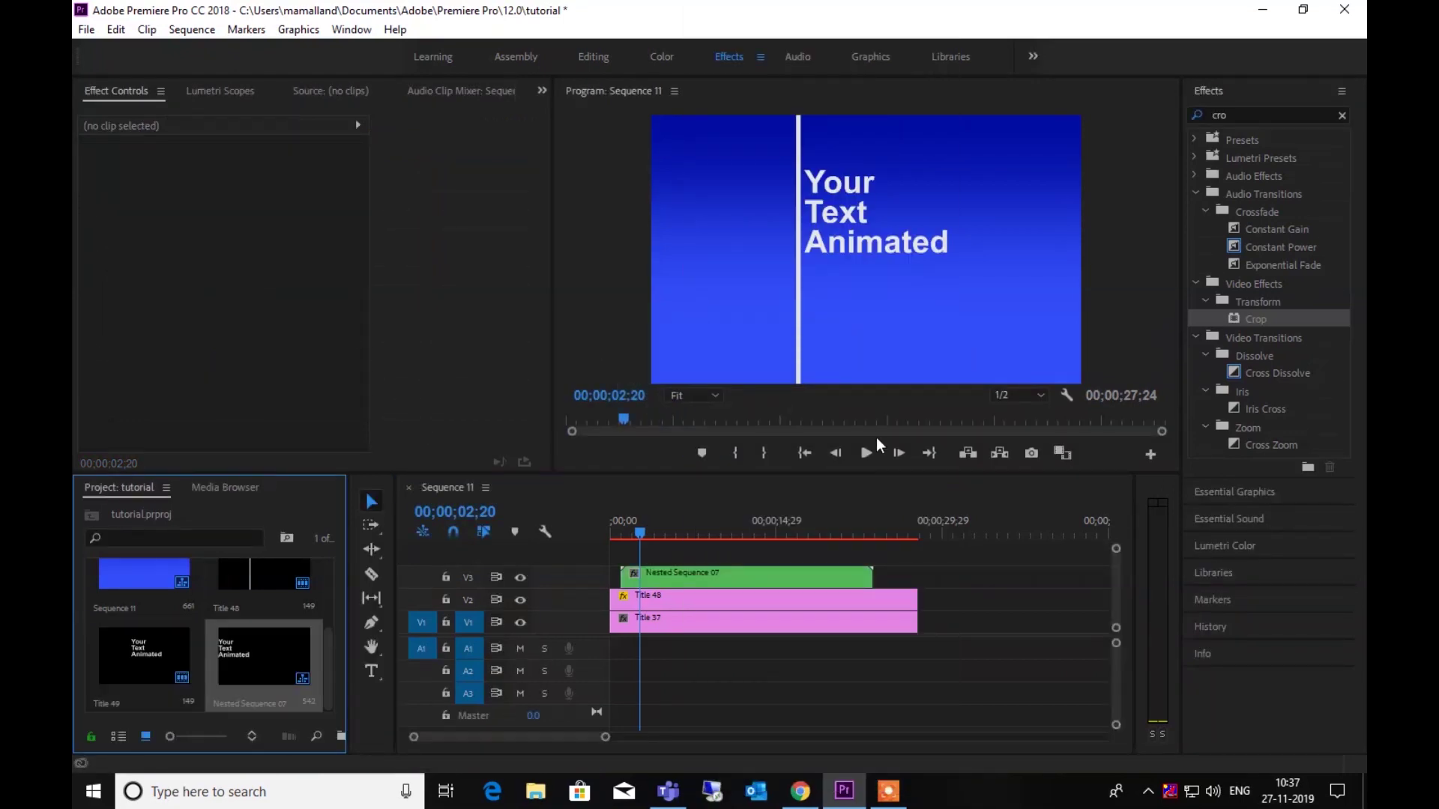
Apply the Crop video effect to the nested title clip on V3.
left_click(1291, 120)
left_click(1252, 318)
left_click_drag(1253, 317, 807, 578)
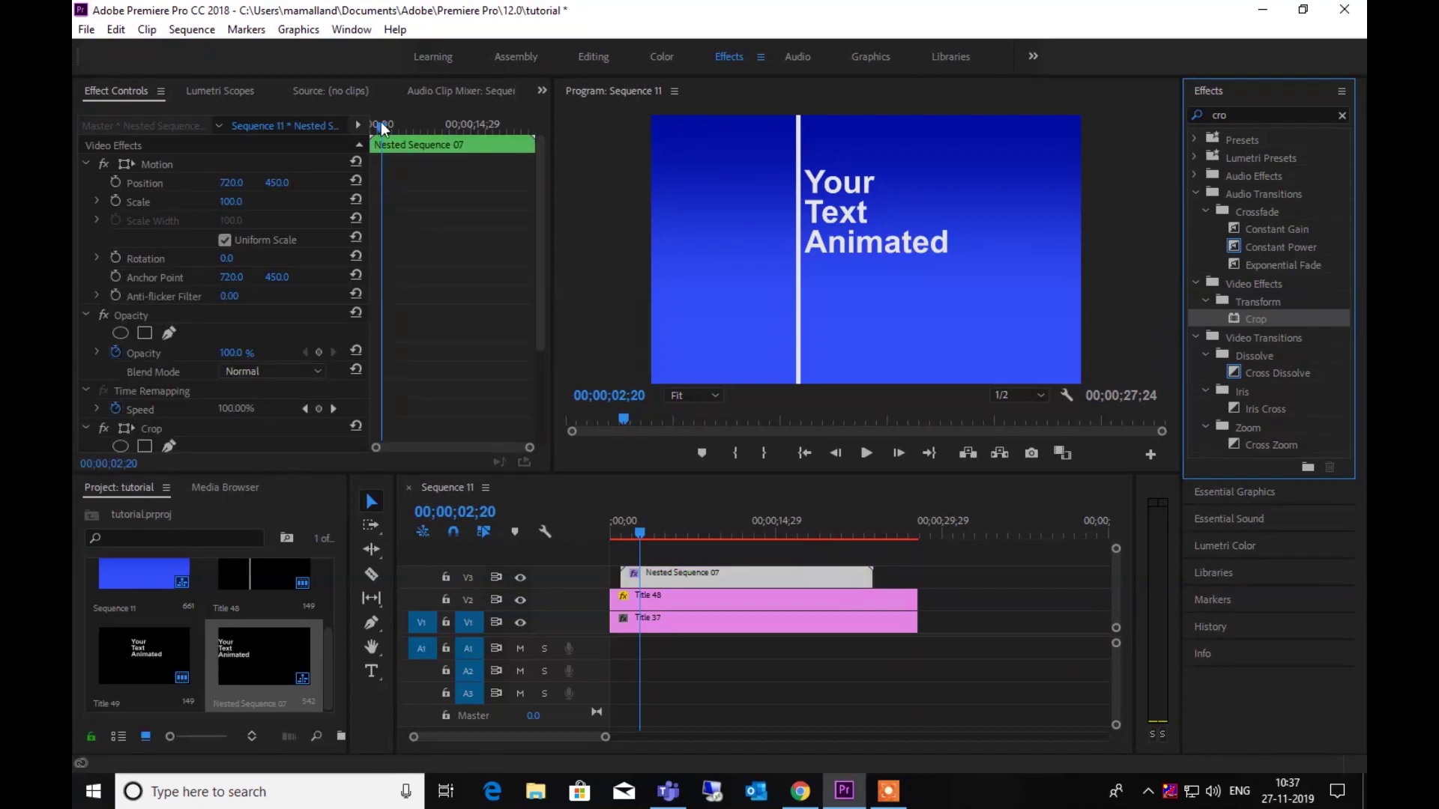
Set the nested title's Crop Left to 34% so the text is hidden left of the line, and play back the sequence.
left_click_drag(380, 121, 372, 127)
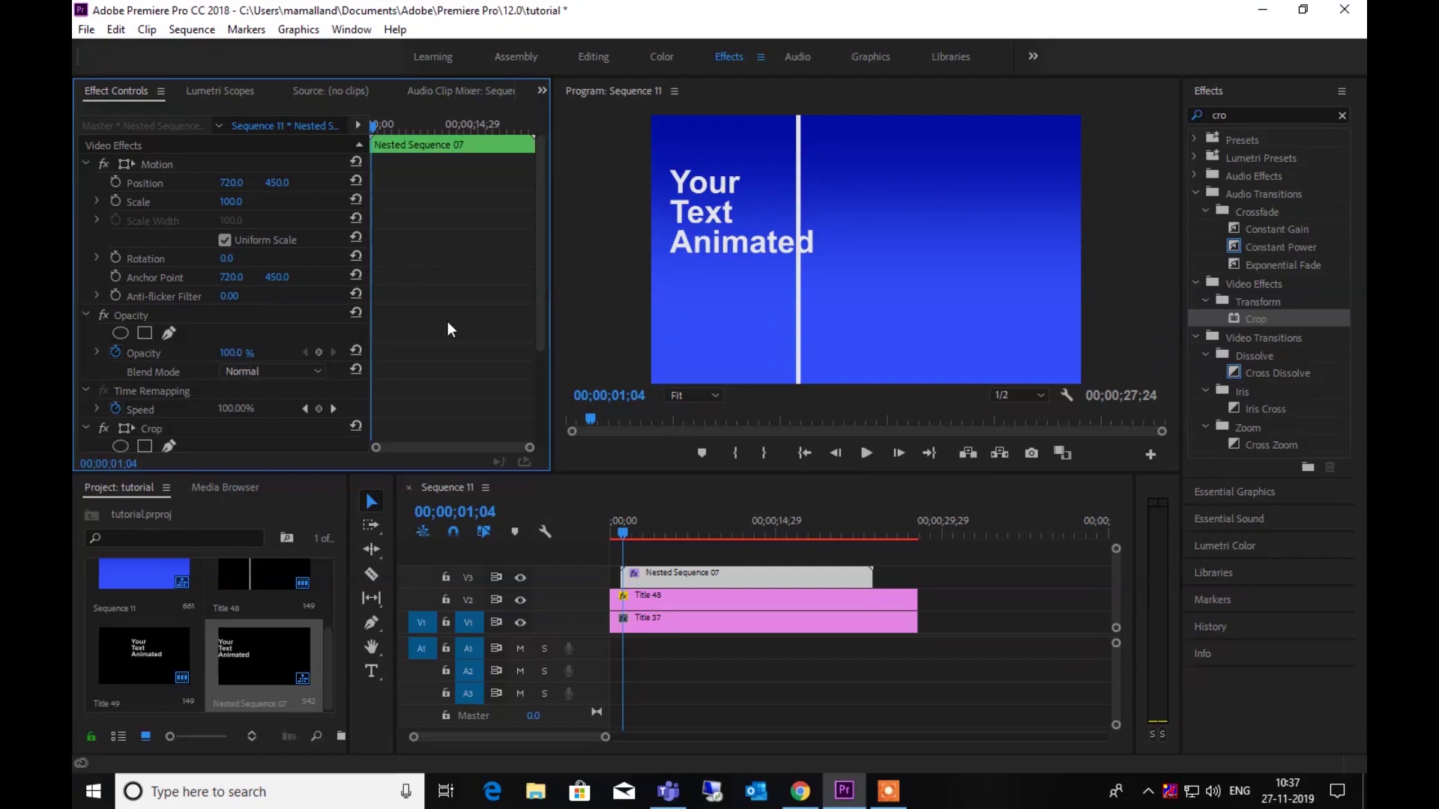
scroll(449, 322, "down", 3)
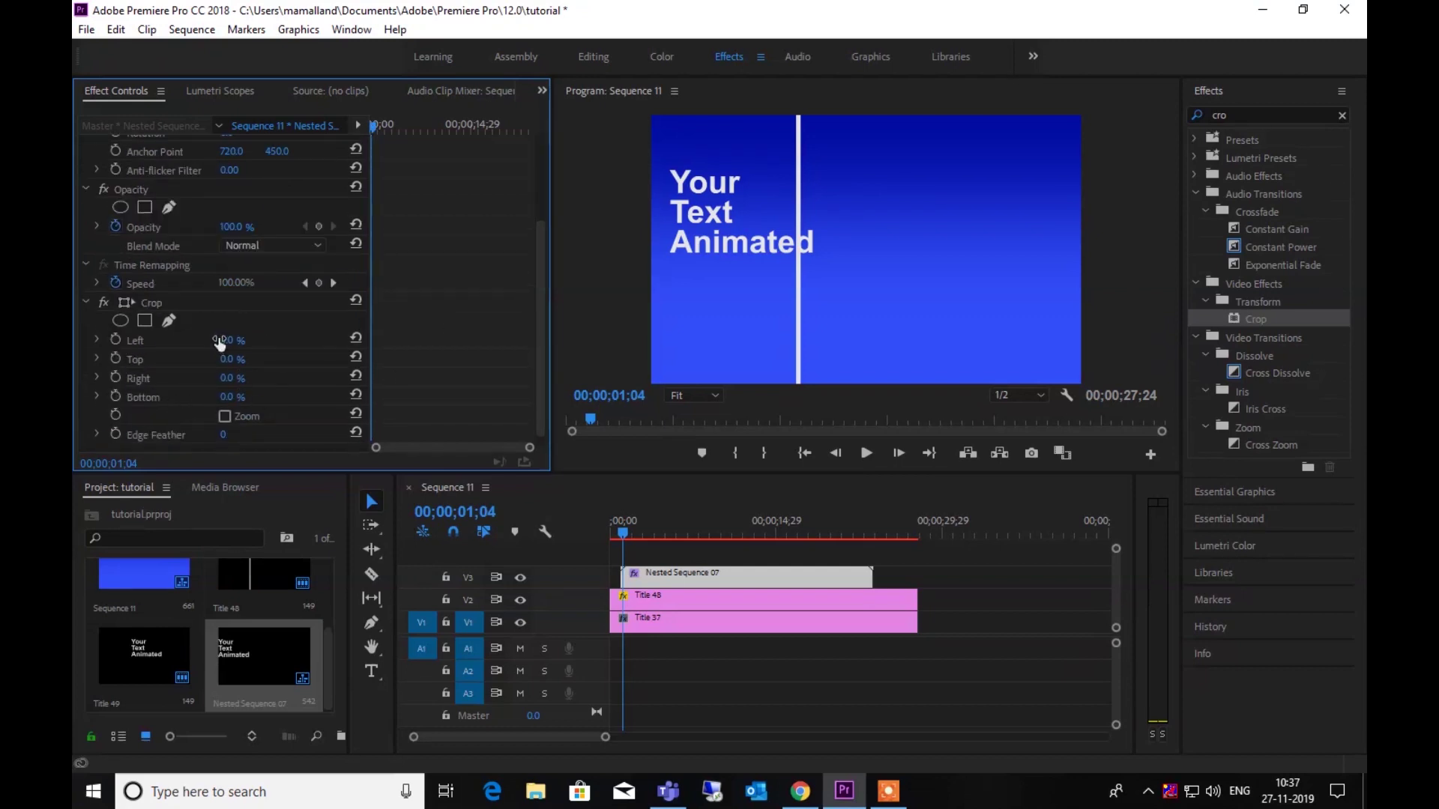
left_click_drag(223, 339, 248, 339)
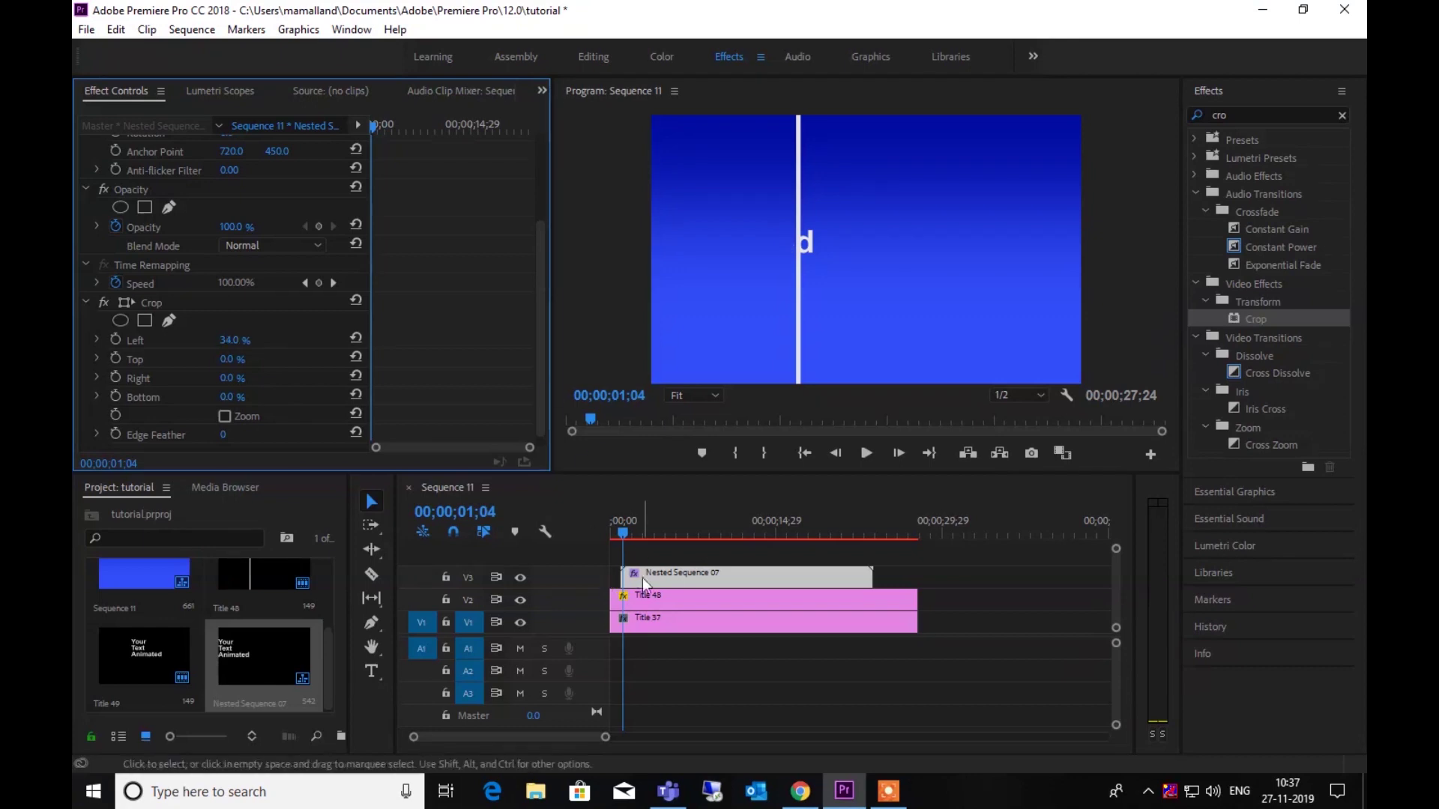
left_click(609, 528)
key("space")
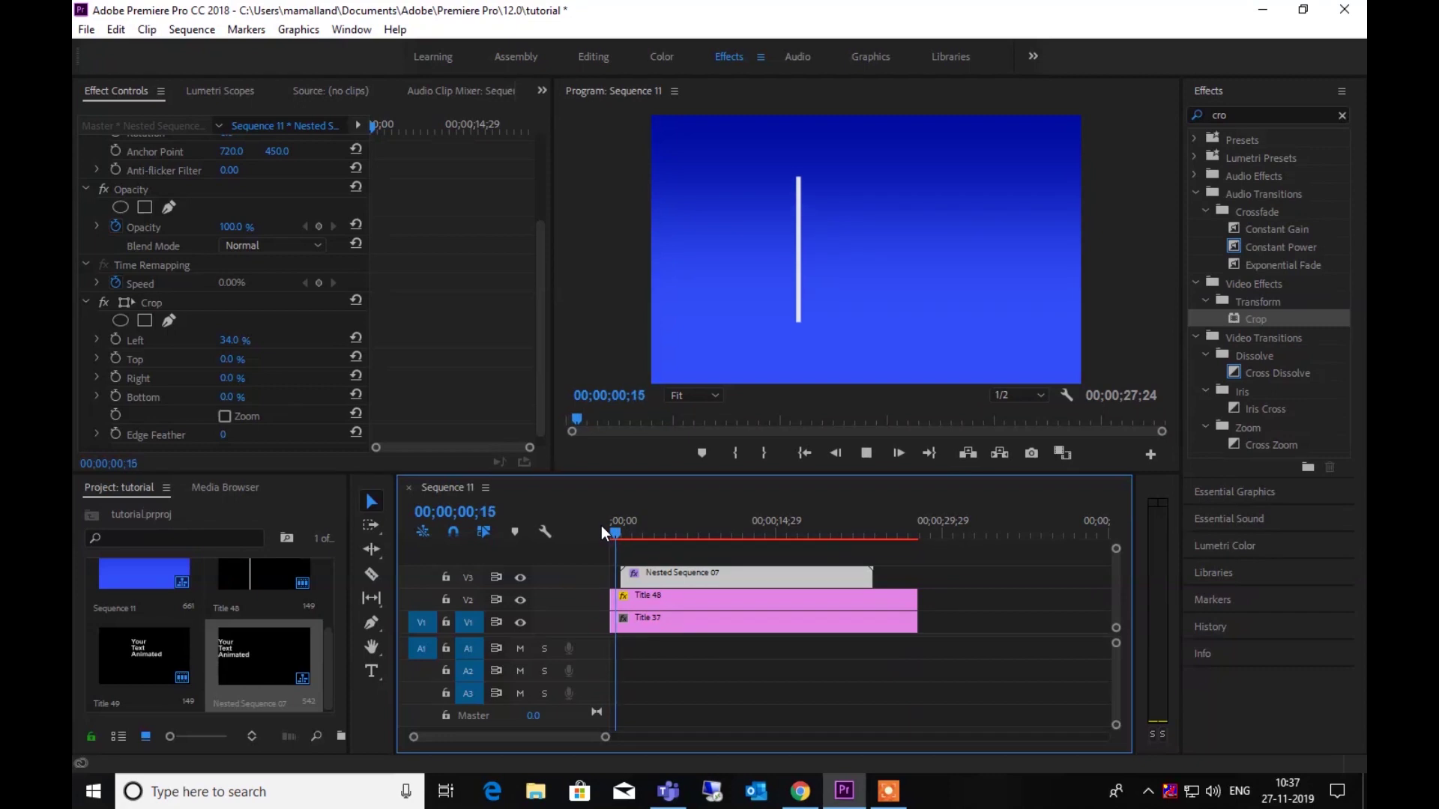
key("space")
Try to extend the nested title clip on V3 to the end of the clips below.
left_click_drag(873, 574, 916, 577)
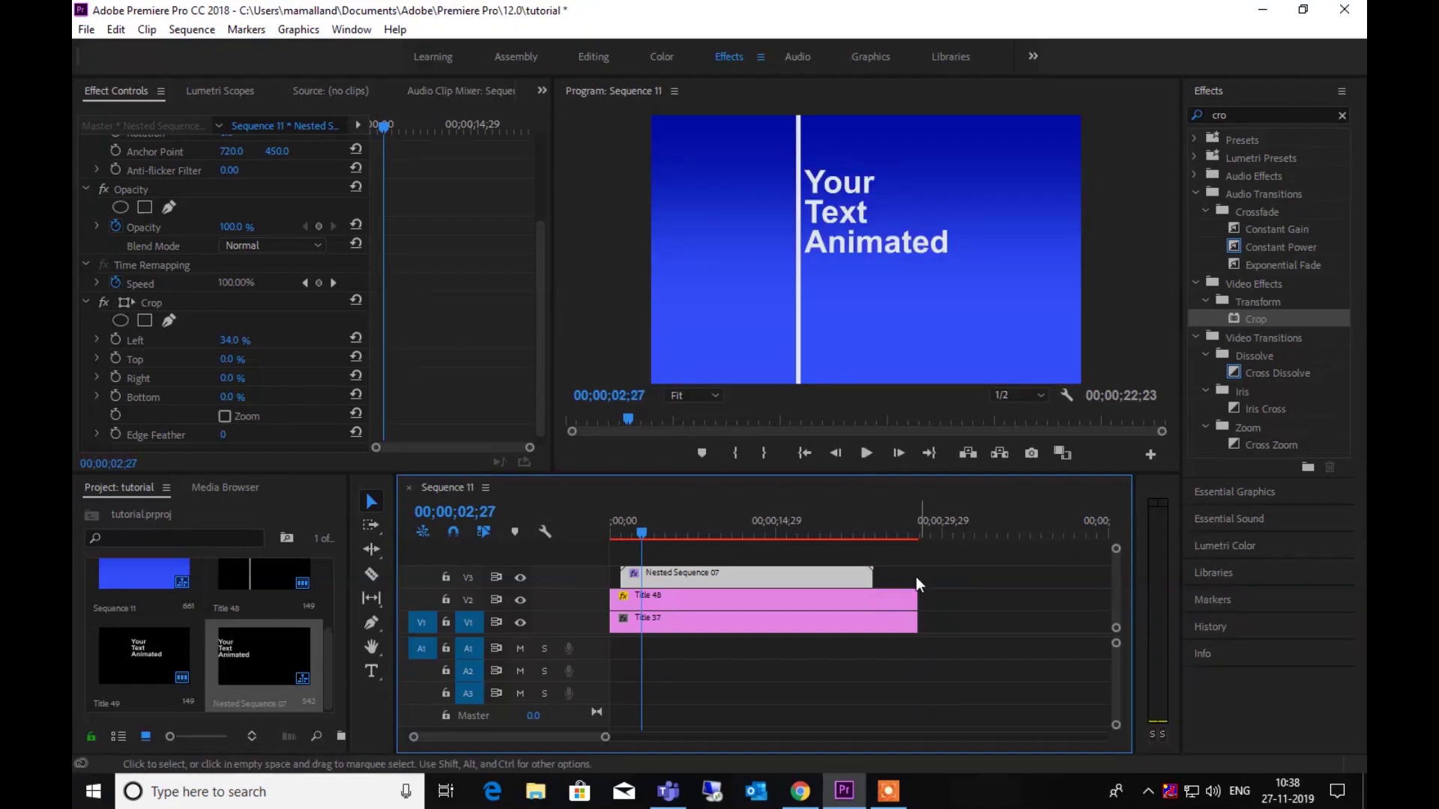
left_click_drag(912, 581, 916, 583)
Play back the finished intro from the start of the sequence to check the line and text reveal.
left_click_drag(648, 530, 601, 533)
key("space")
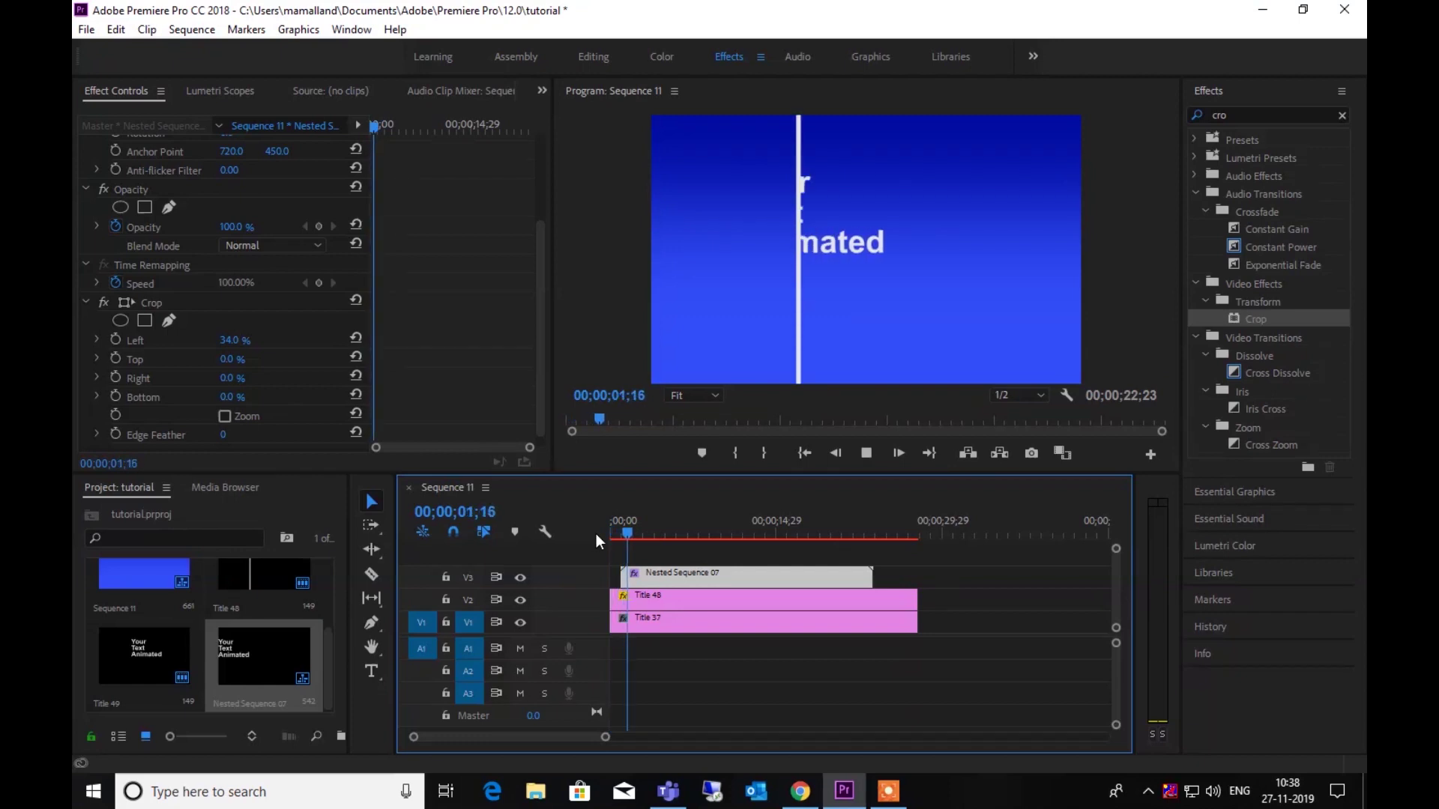
key("space")
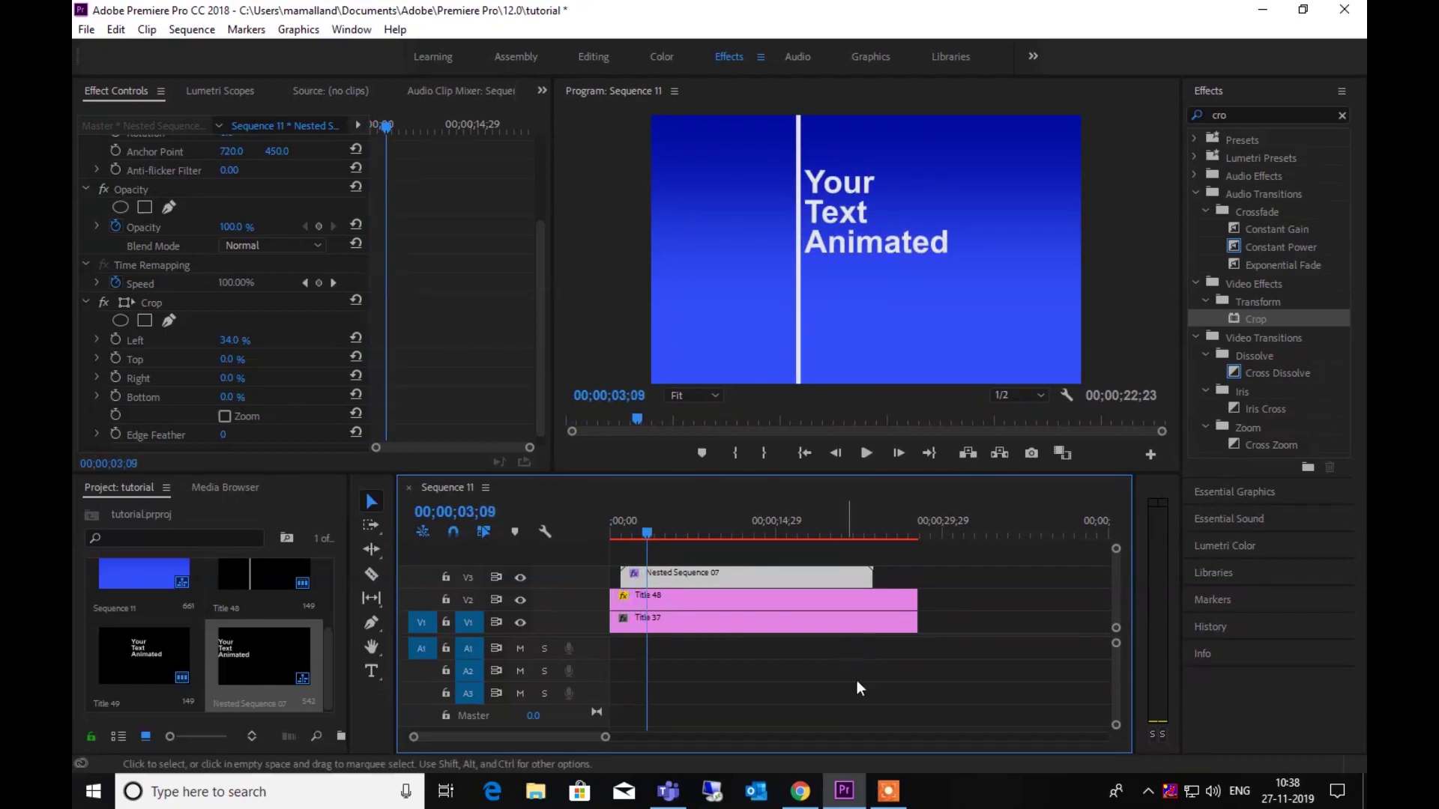
left_click(888, 791)
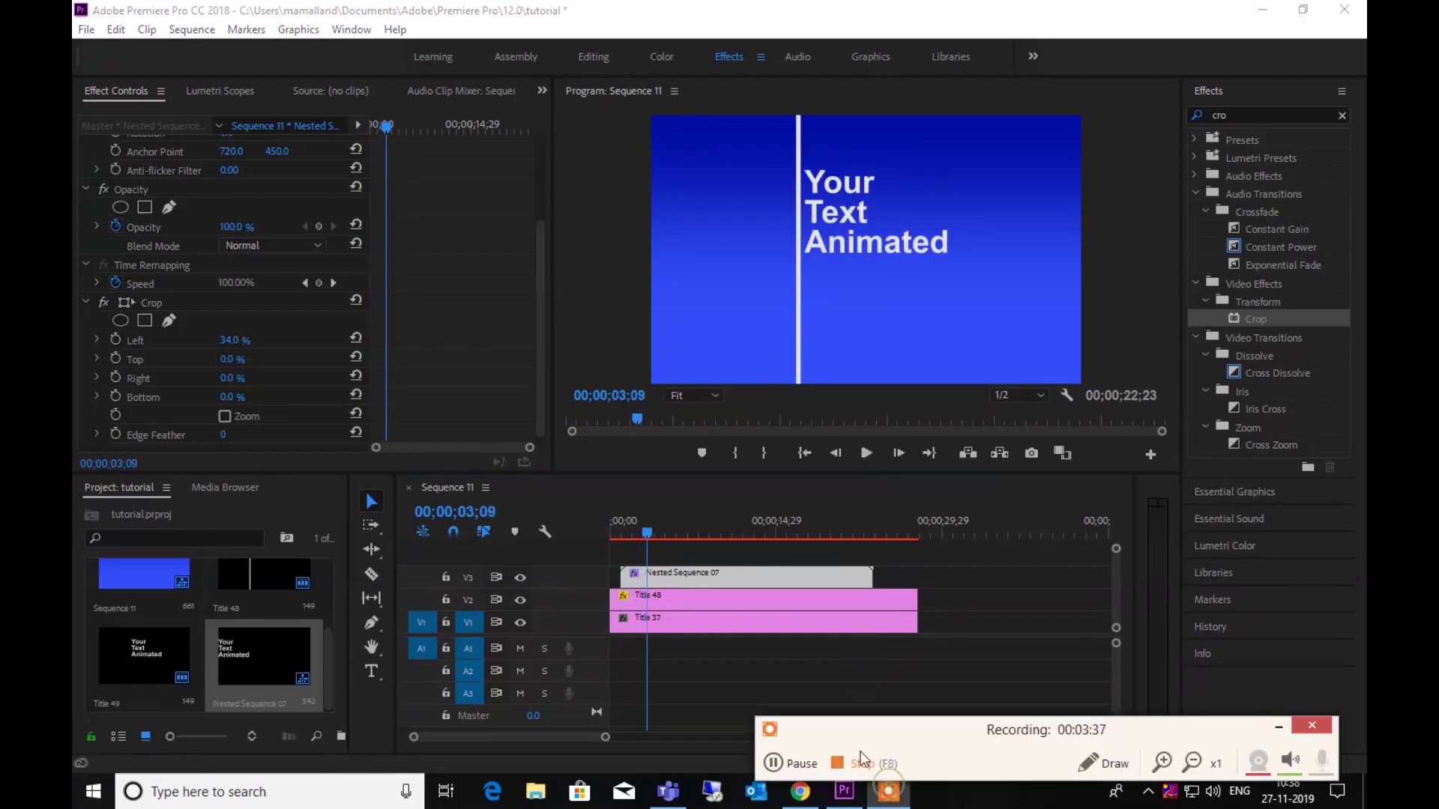
left_click(796, 775)
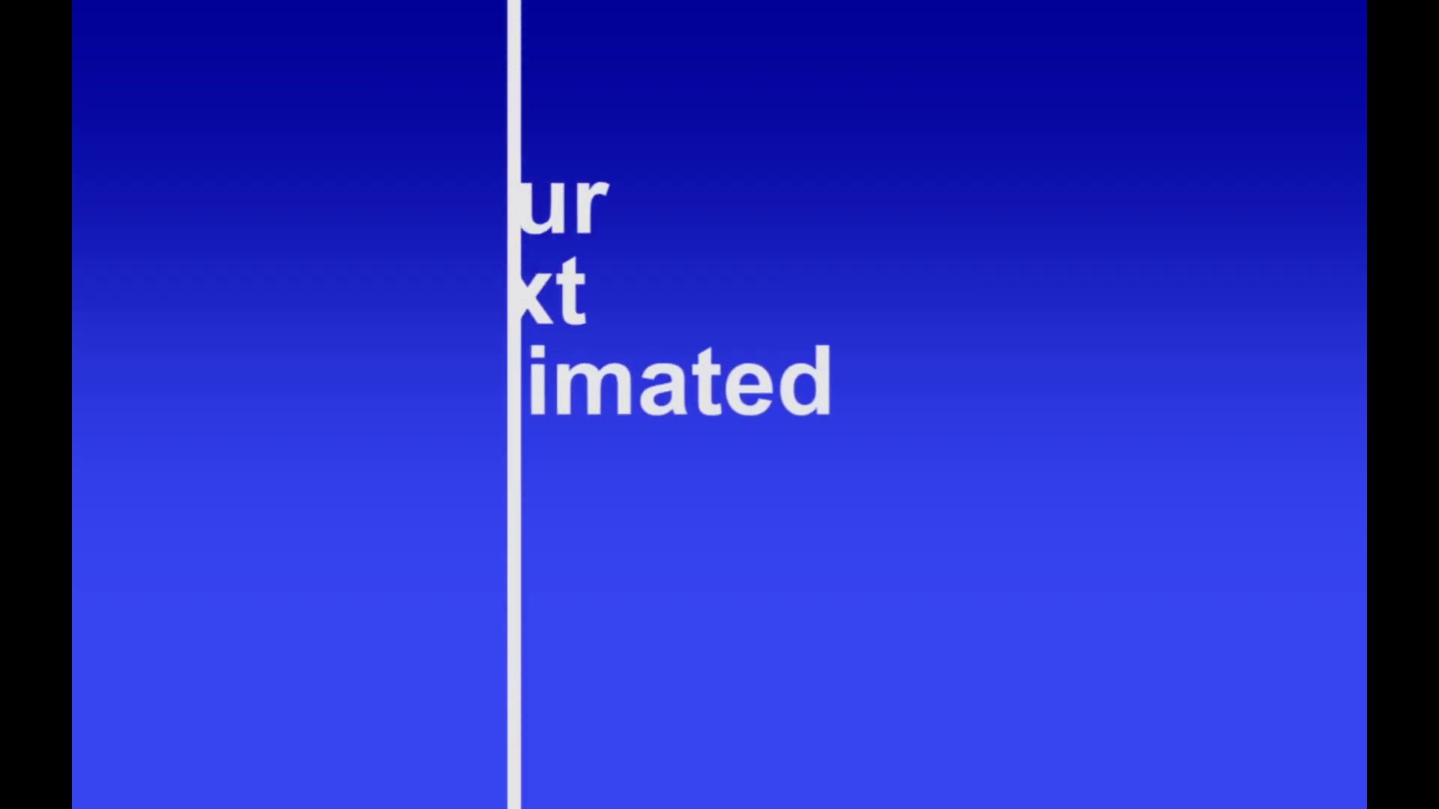